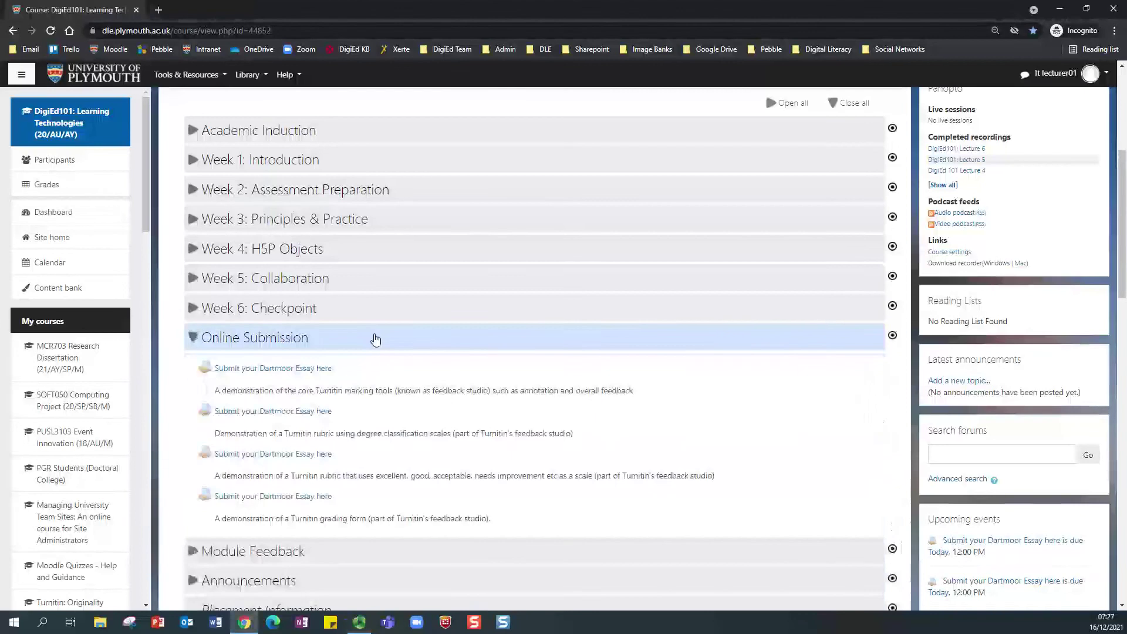
Open the first Dartmoor Essay assignment's submissions list and open the submitted My Dartmoor Essay.docx in GradeMark.
click(266, 370)
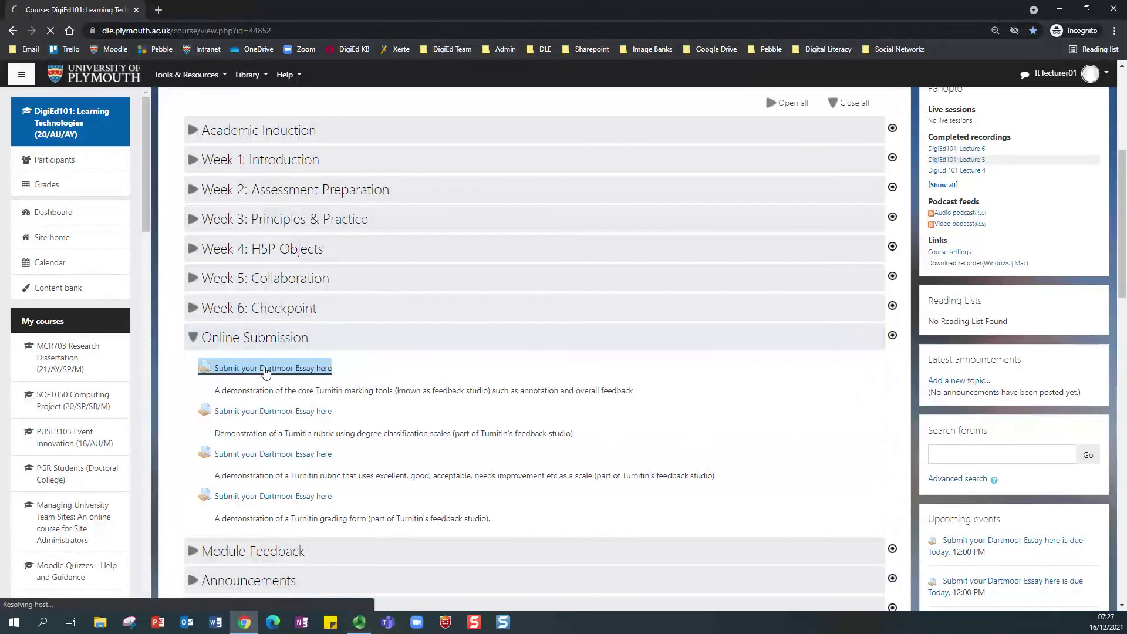
click(614, 461)
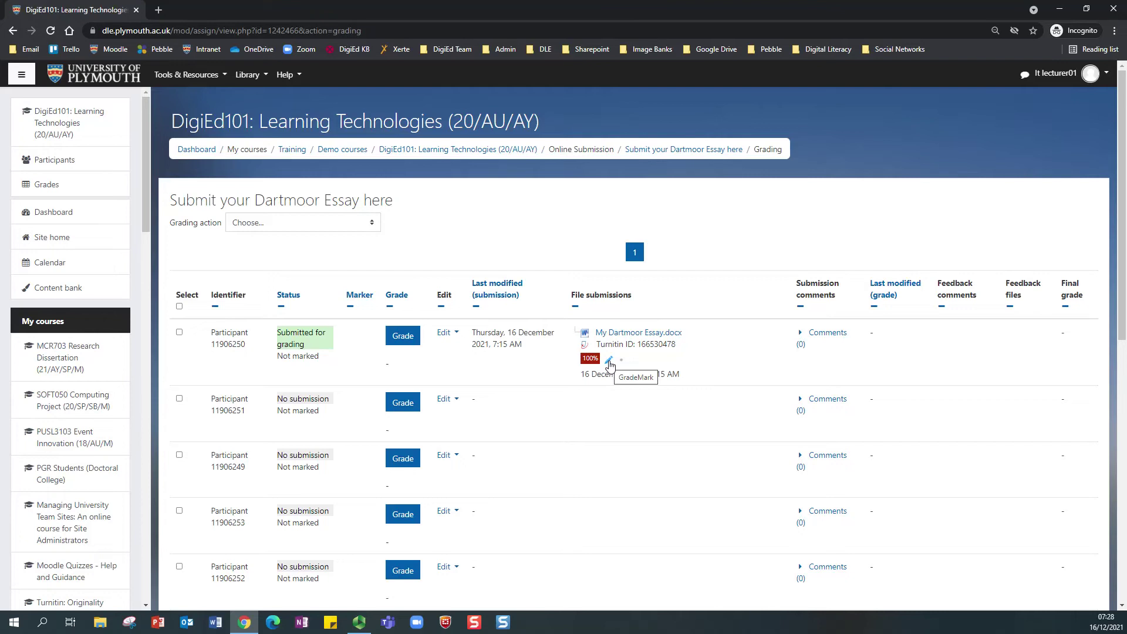
click(609, 360)
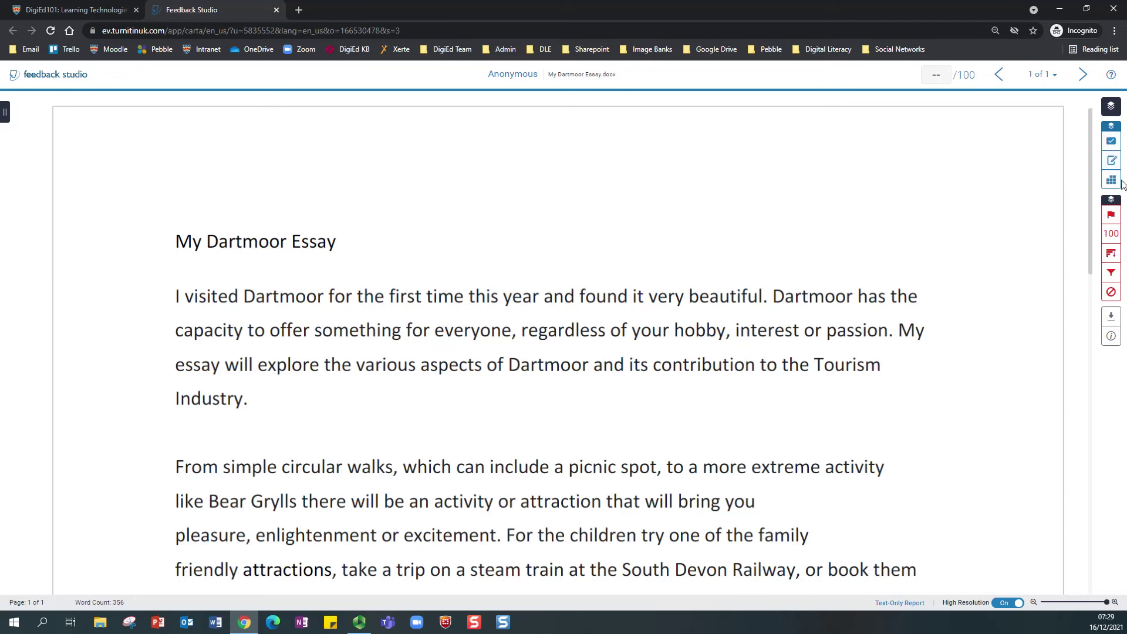
Show the Academic Integrity QuickMarks and display the full description of the Add quotations mark.
click(1111, 143)
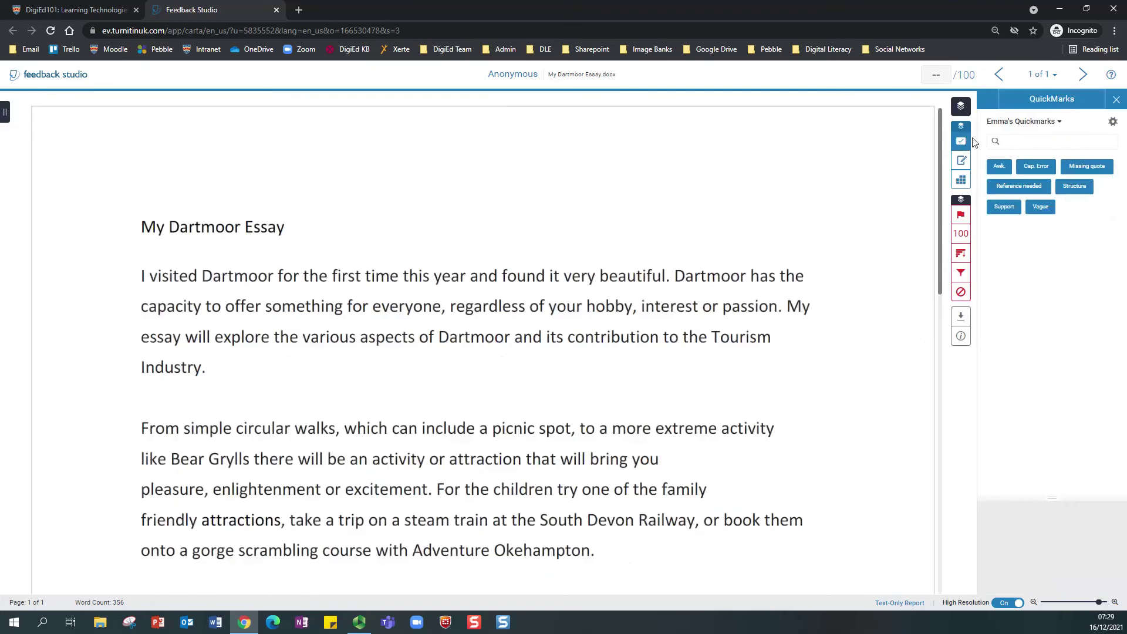
click(966, 160)
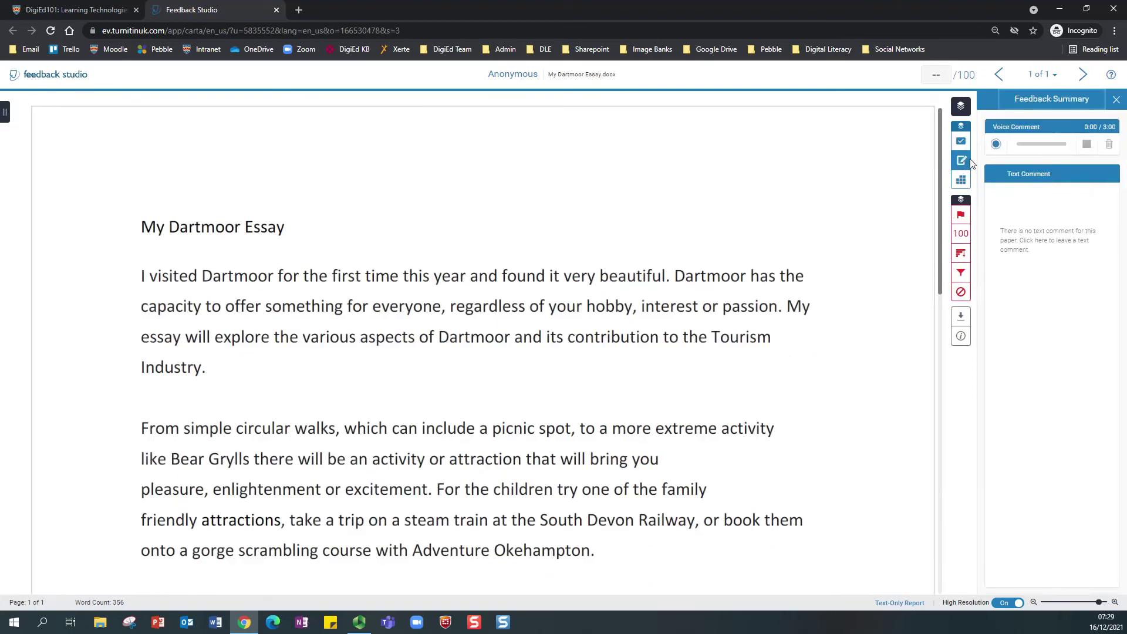
click(961, 143)
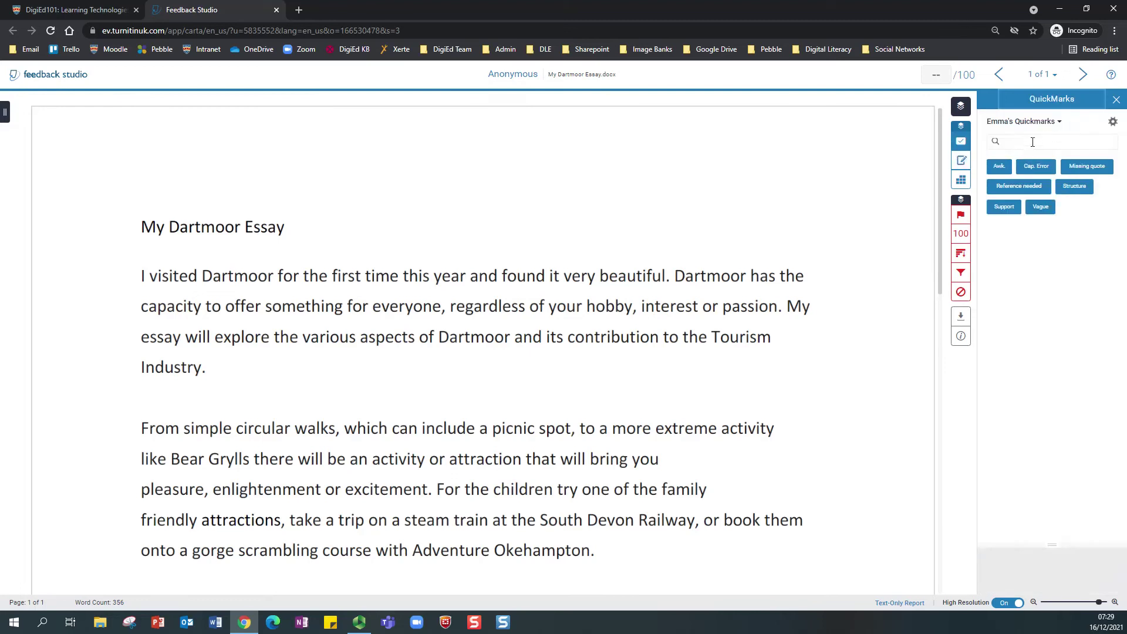
click(1060, 125)
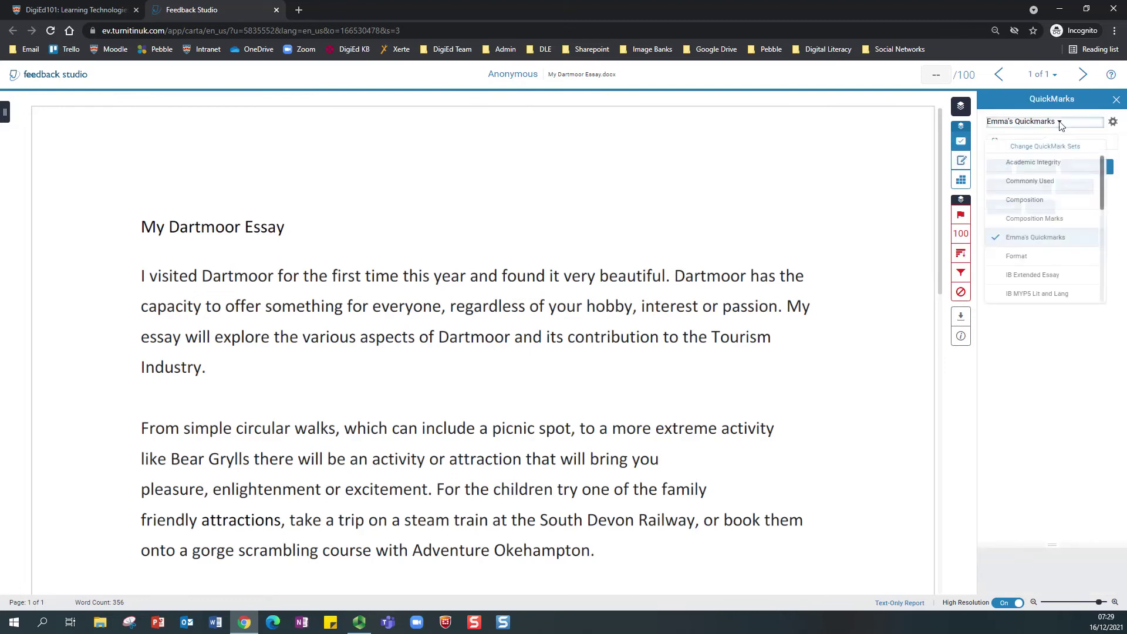
click(1024, 167)
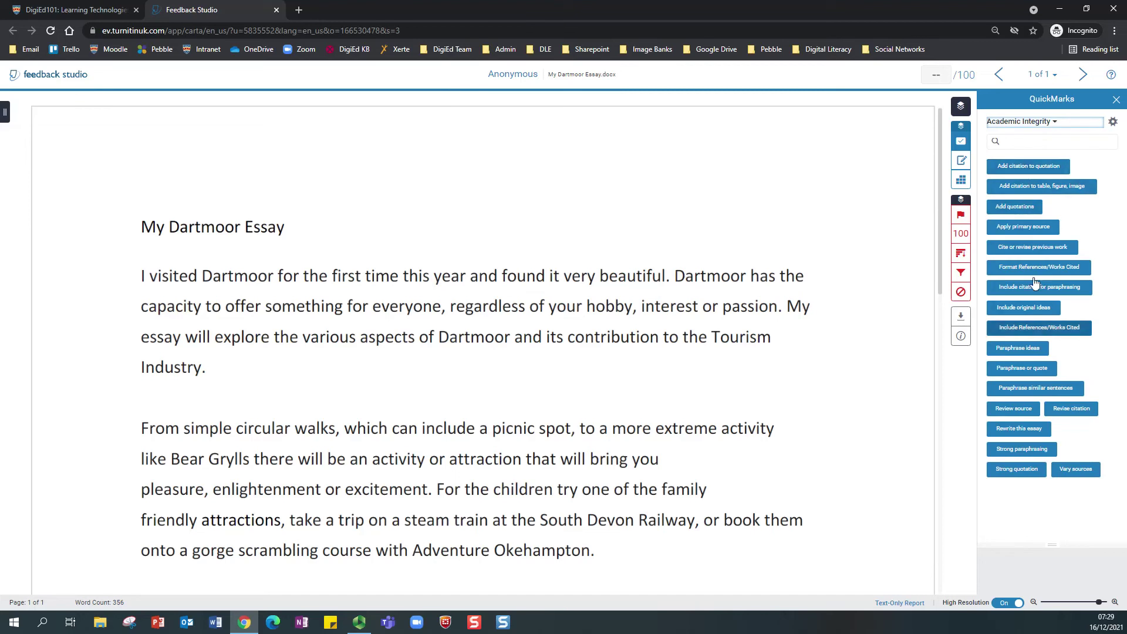
click(1016, 212)
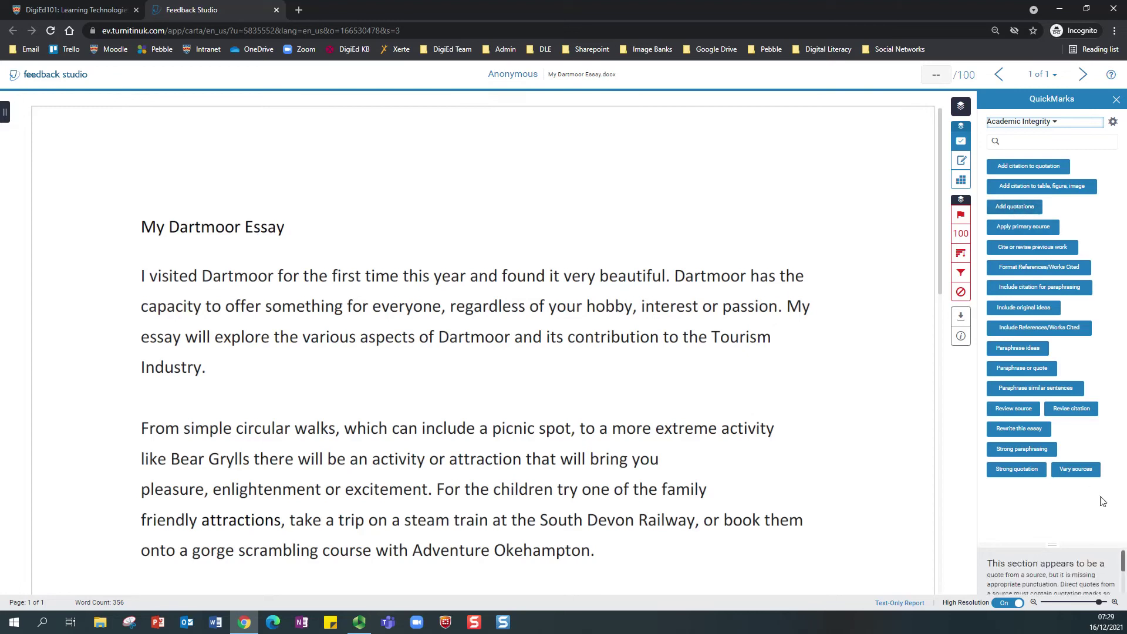
drag(1049, 545, 1048, 489)
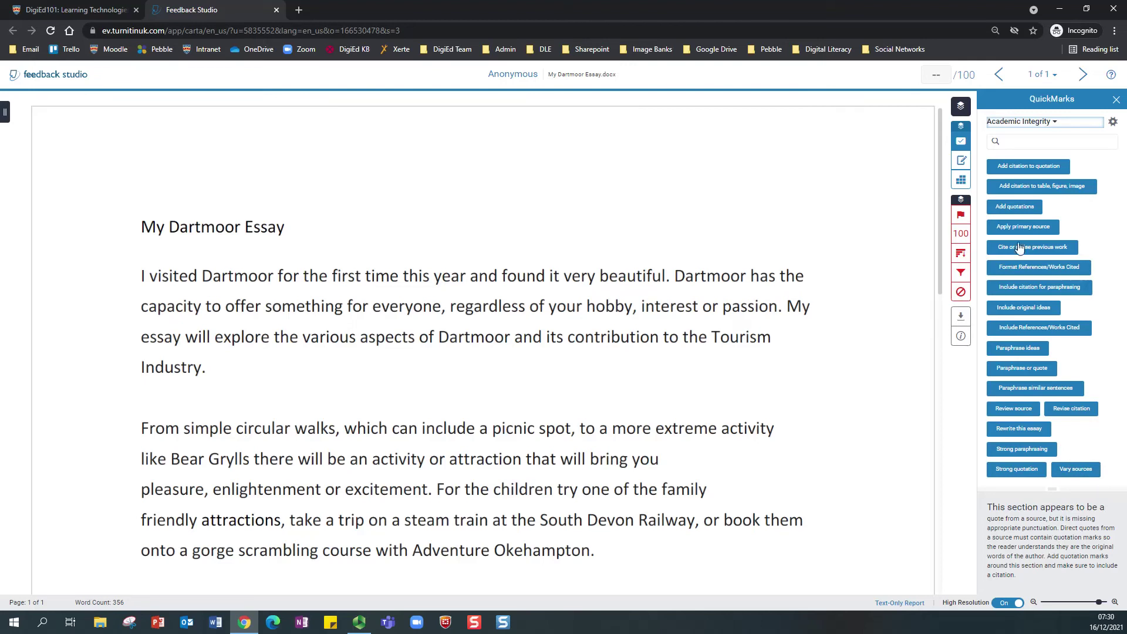
Examine the Cap. Error mark in the Format set and the Reference needed mark in the personal QuickMark set.
click(1054, 122)
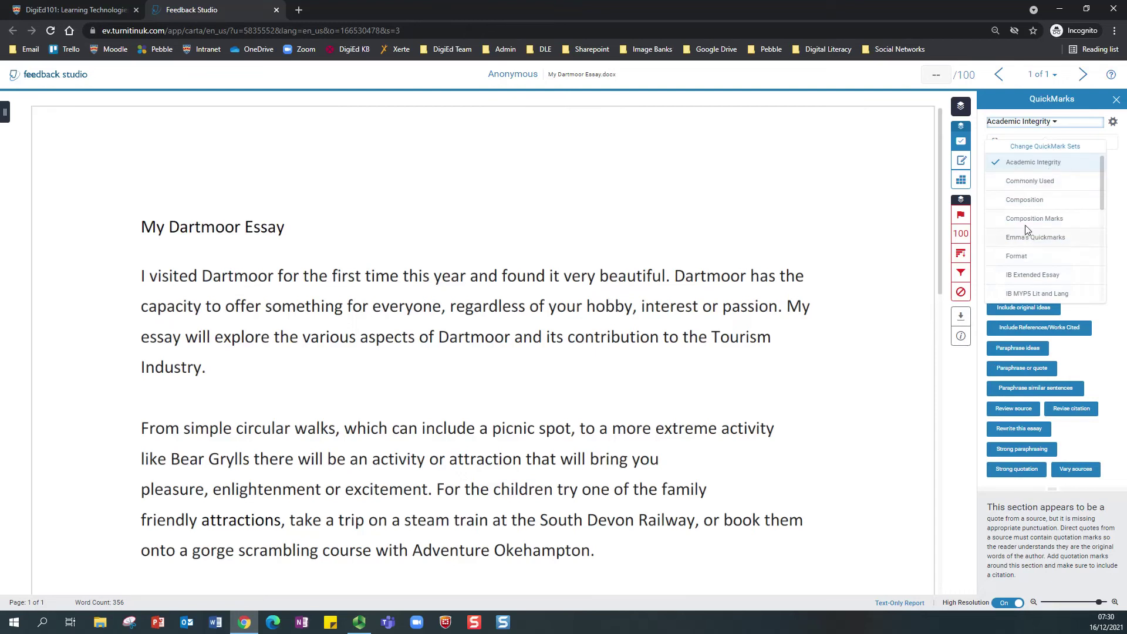
click(1018, 256)
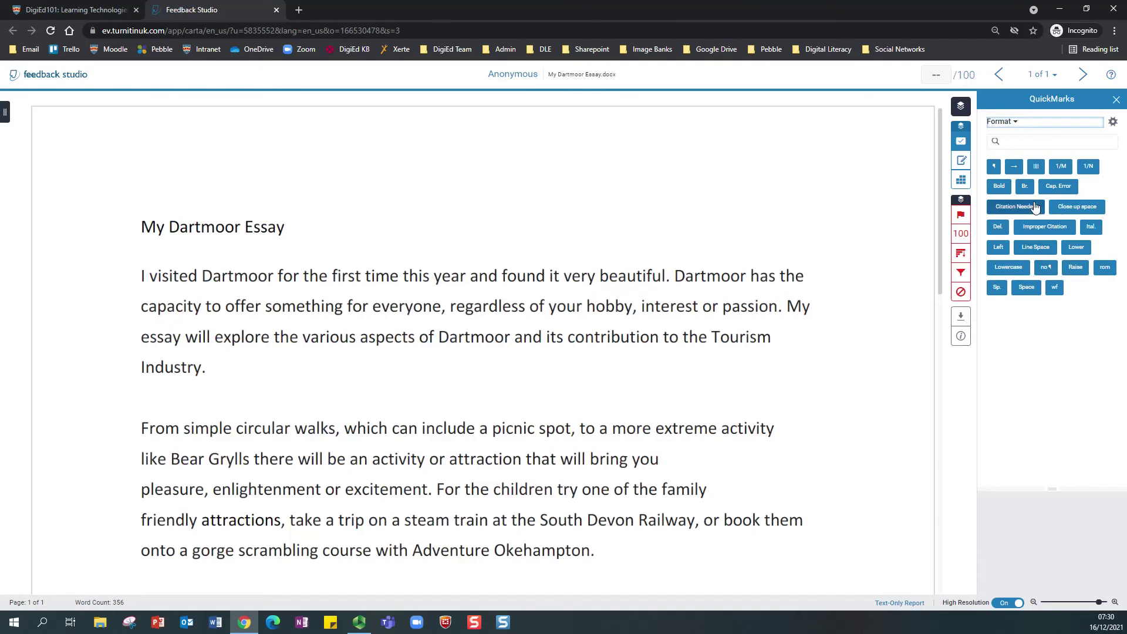
click(1054, 189)
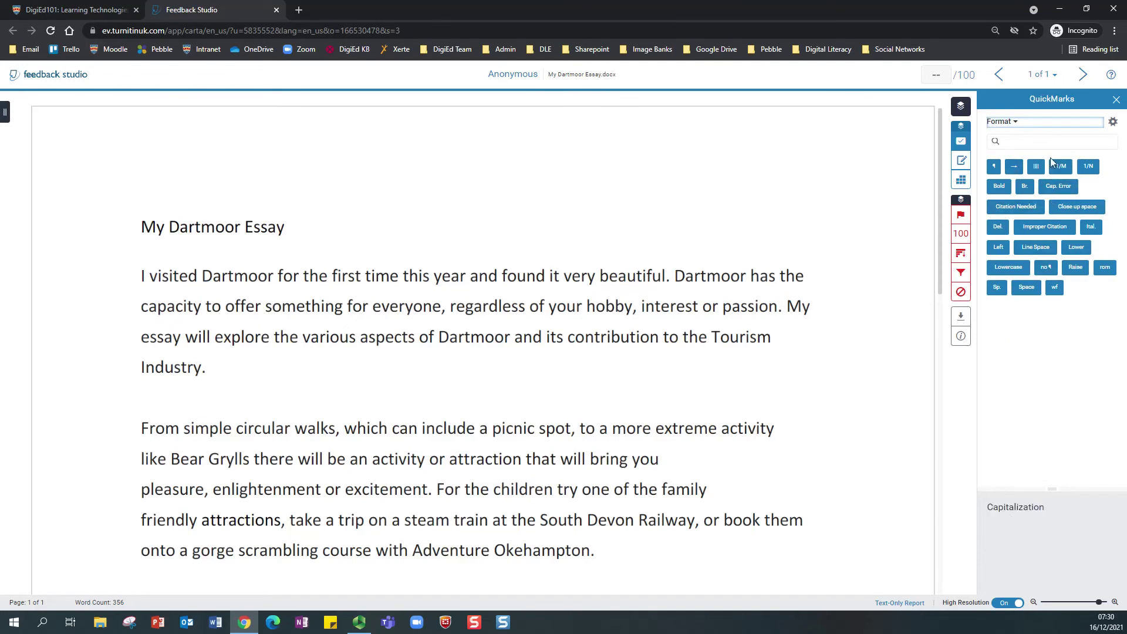
click(1015, 122)
click(1031, 237)
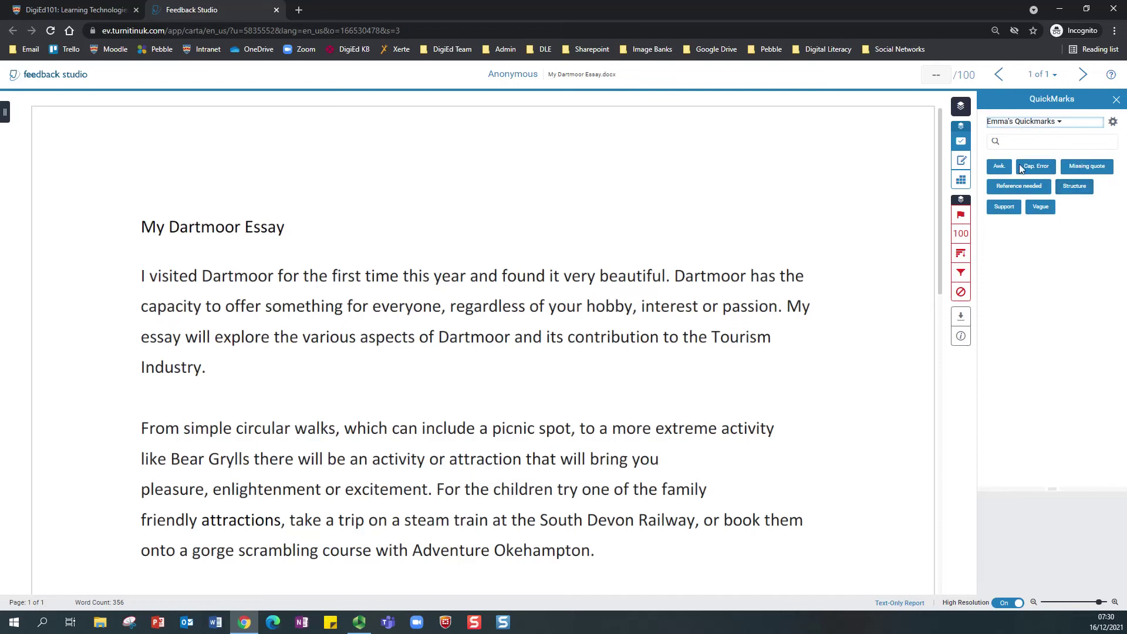
click(1059, 123)
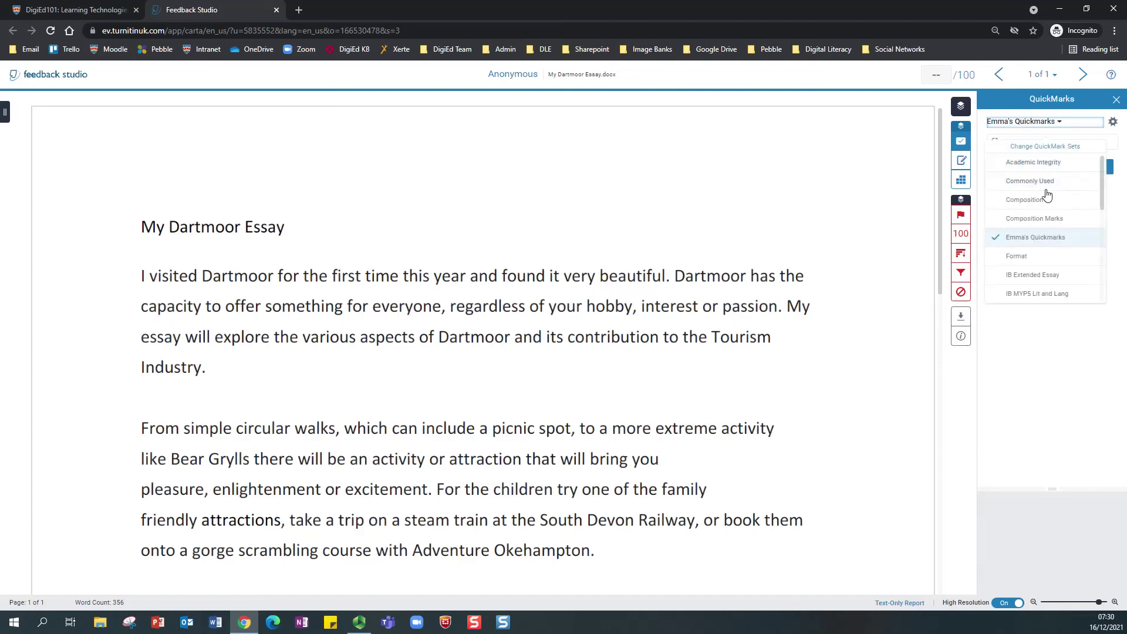
click(1059, 125)
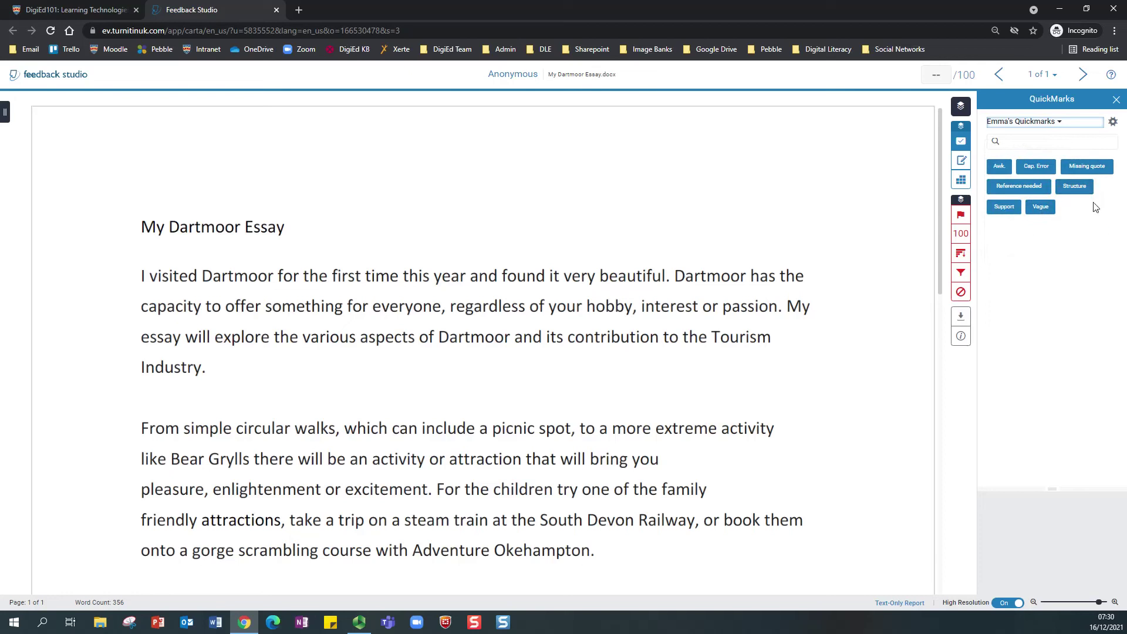
click(1021, 188)
Place the Add quotations QuickMark from the Academic Integrity set at the end of the opening paragraph's first line.
click(1060, 121)
click(1020, 163)
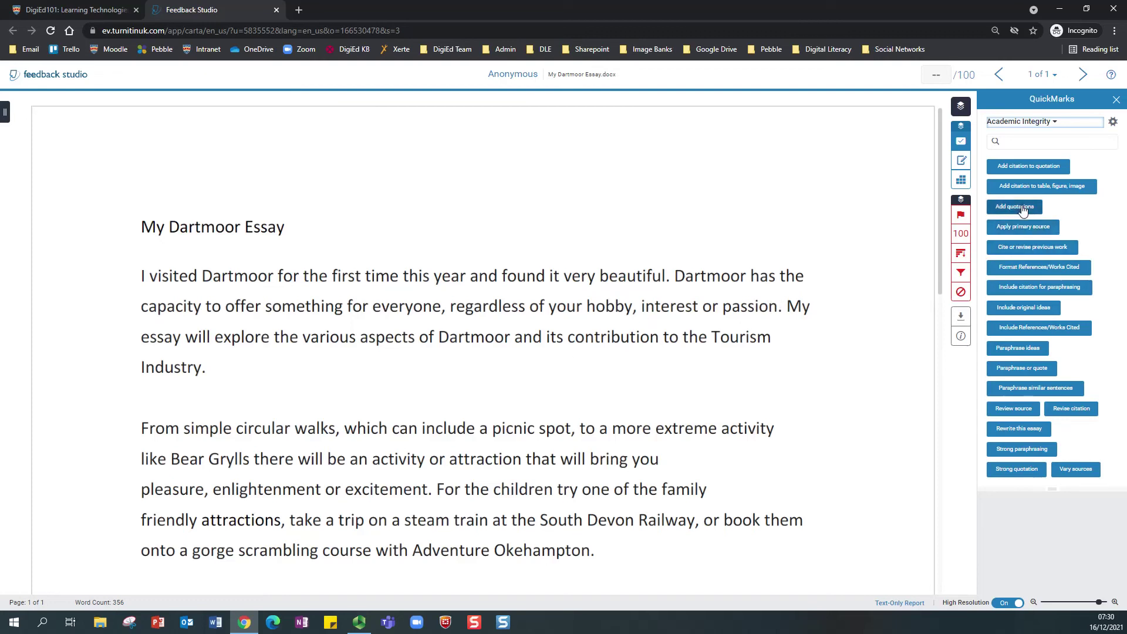
drag(1023, 210, 814, 282)
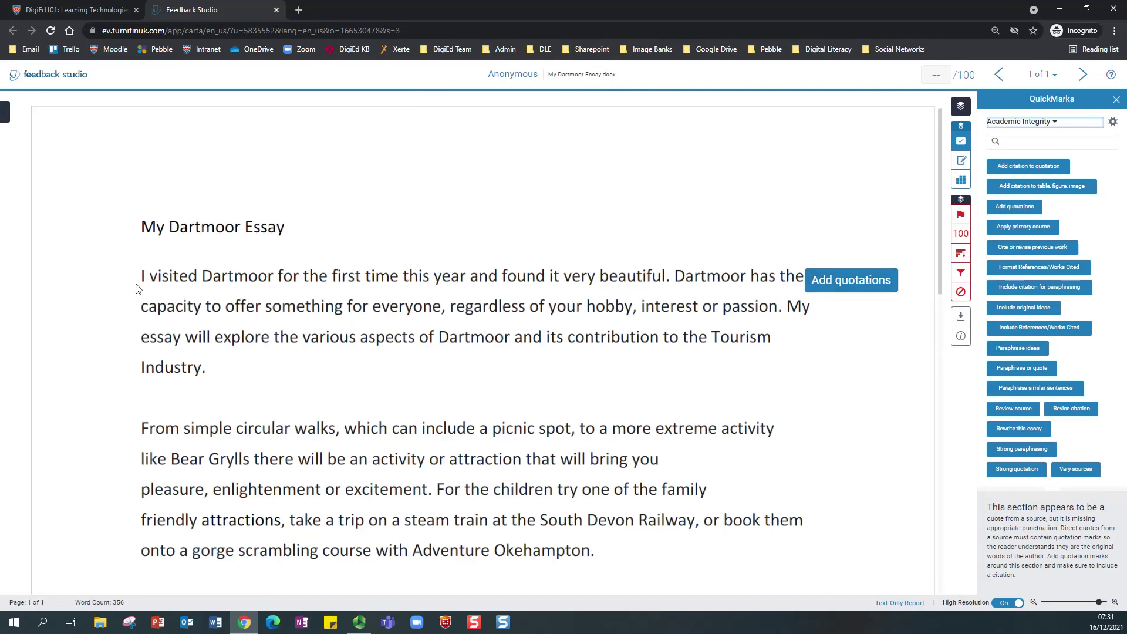
Attach the comment "A great start" to "I visited Dartmoor for the first time this year" and move its bubble above the line.
drag(134, 280, 464, 278)
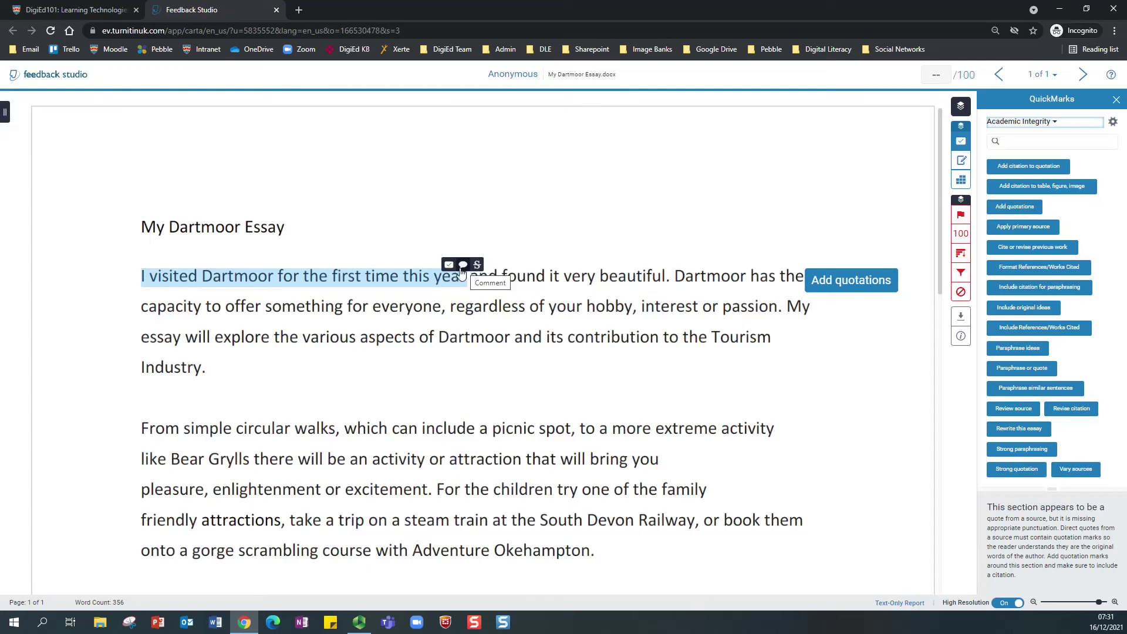
click(464, 265)
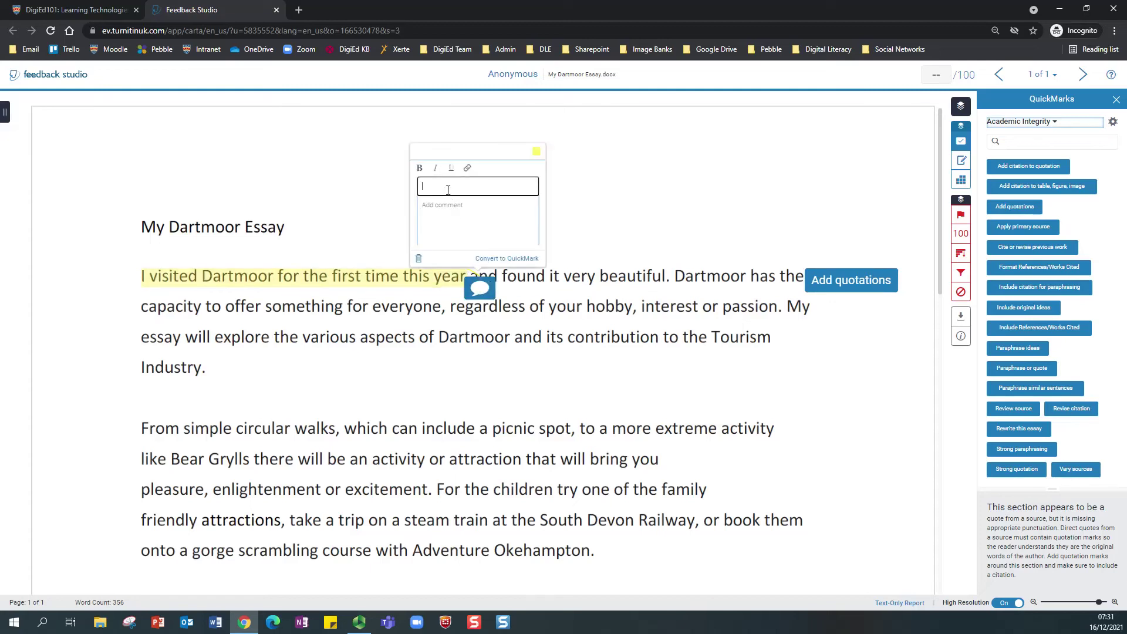
text(A great start)
click(607, 223)
drag(480, 288, 405, 220)
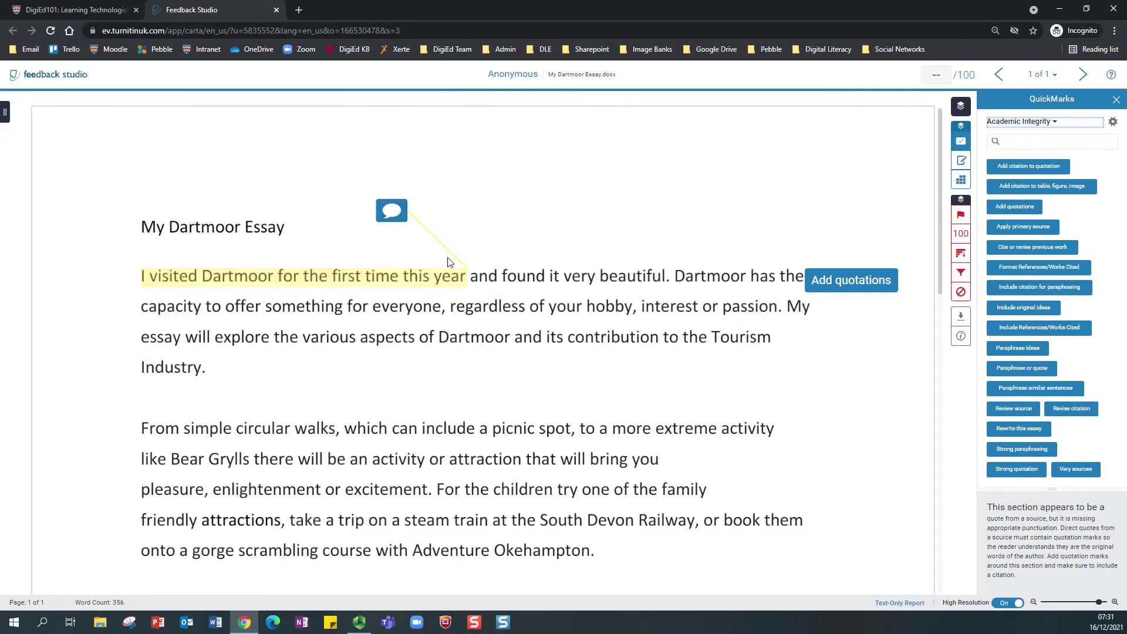
click(382, 218)
click(502, 243)
Apply the Include citation for paraphrasing QuickMark to "Dartmoor and its contribution to the Tourism" and move its label below the first paragraph.
drag(441, 340, 775, 343)
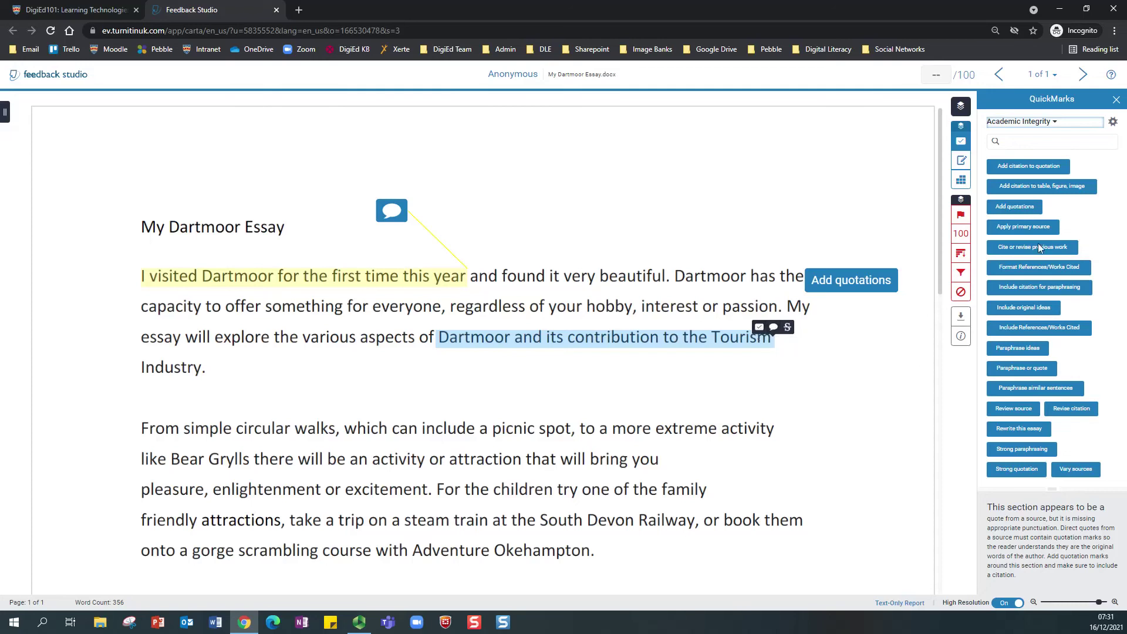
click(760, 328)
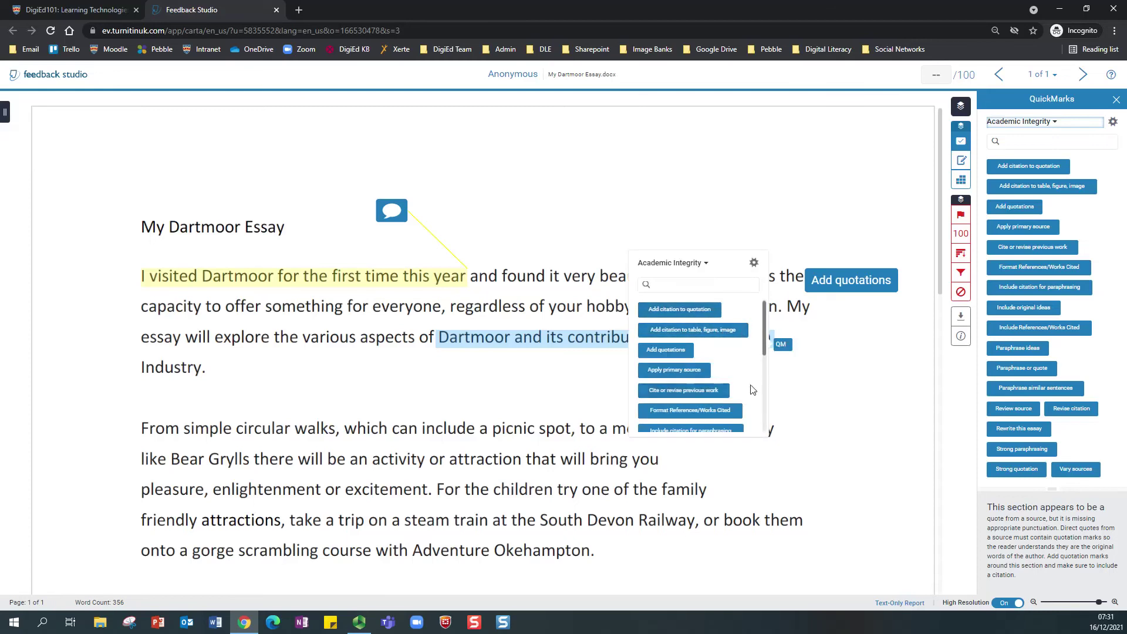
click(703, 263)
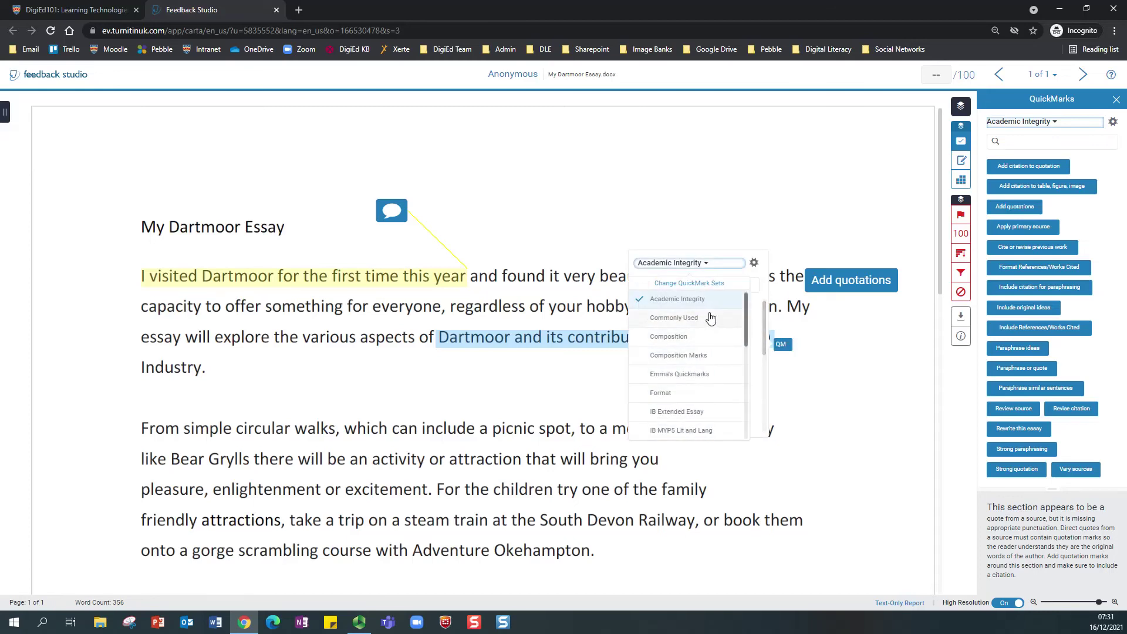
click(682, 300)
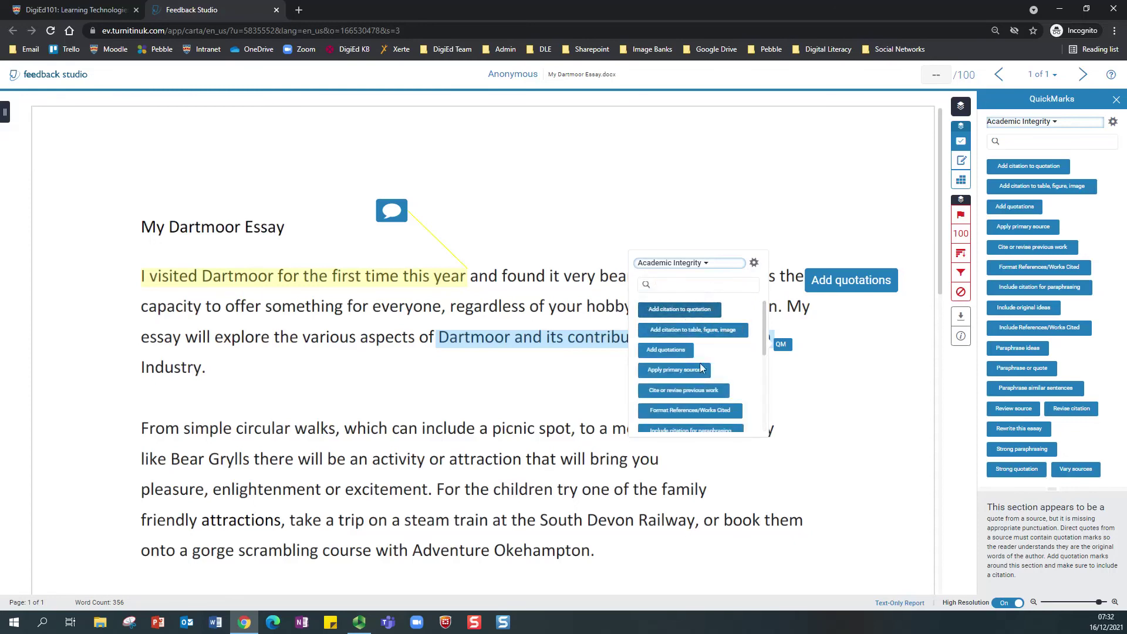
scroll(696, 370, down, 1)
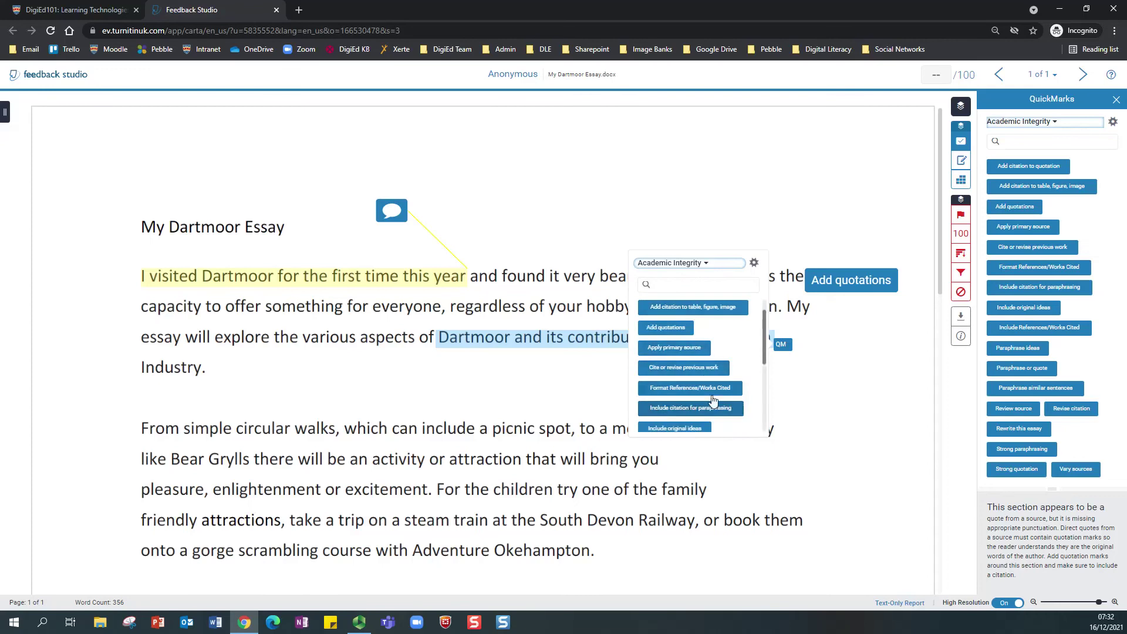
scroll(707, 403, down, 1)
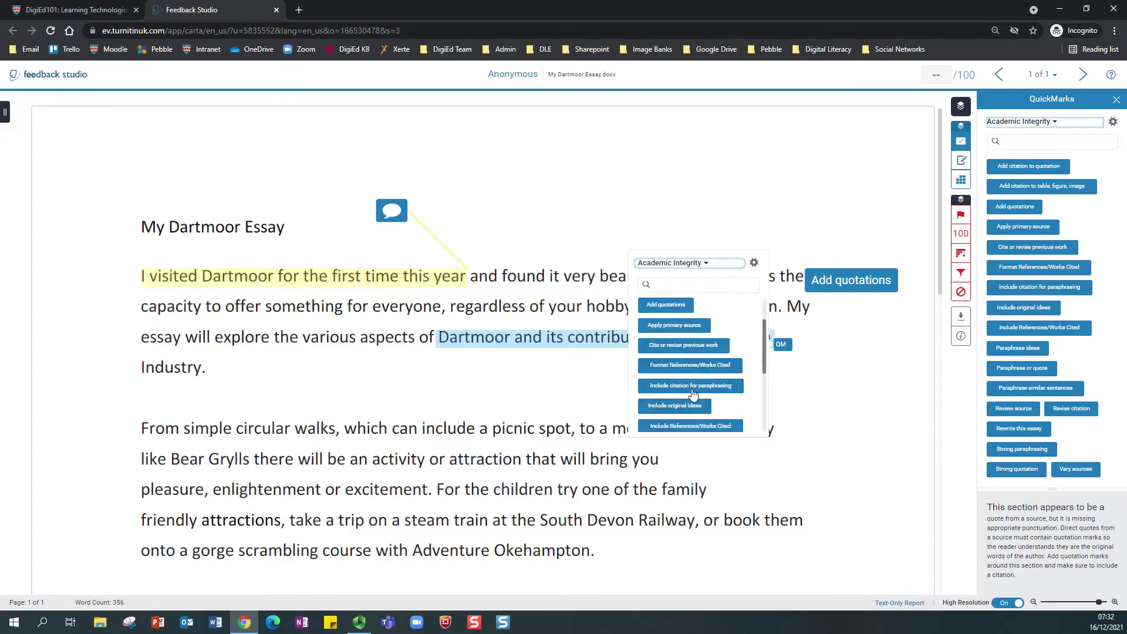
click(692, 386)
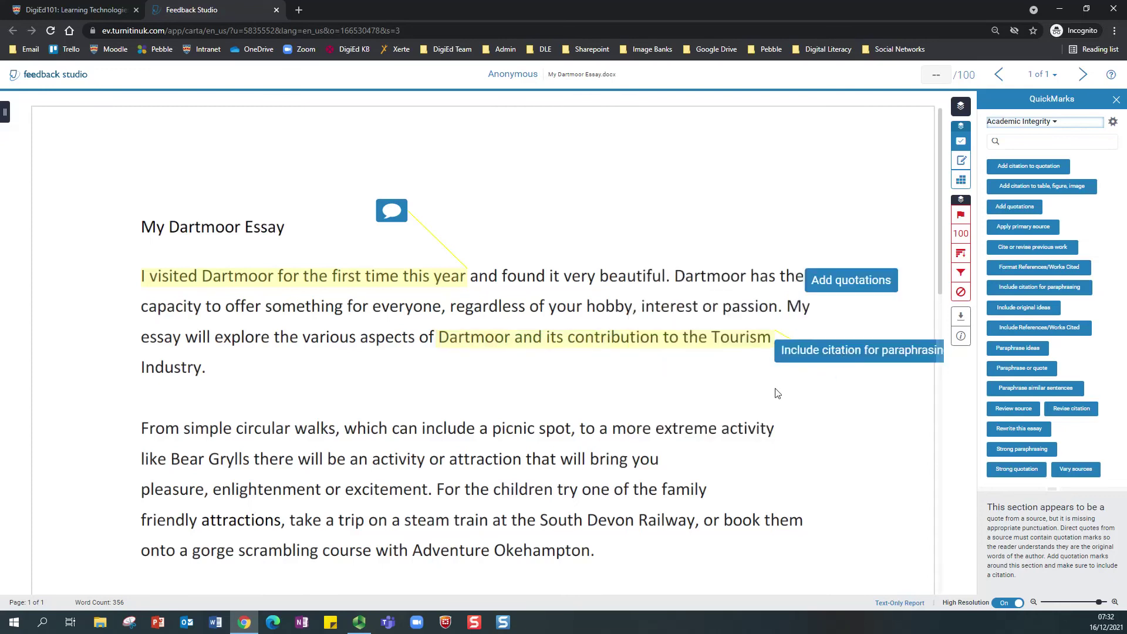
drag(812, 359, 686, 403)
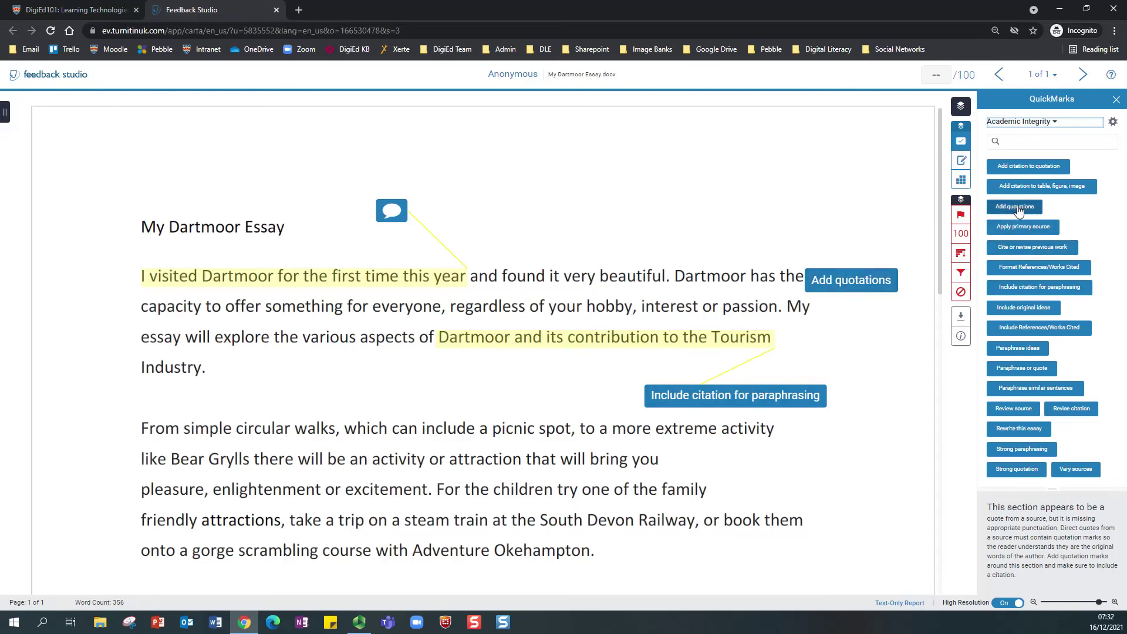
Place another Add quotations QuickMark above "beautiful" and attach the comment "Needs clarification" to "From simple circular walks".
drag(1018, 211, 681, 262)
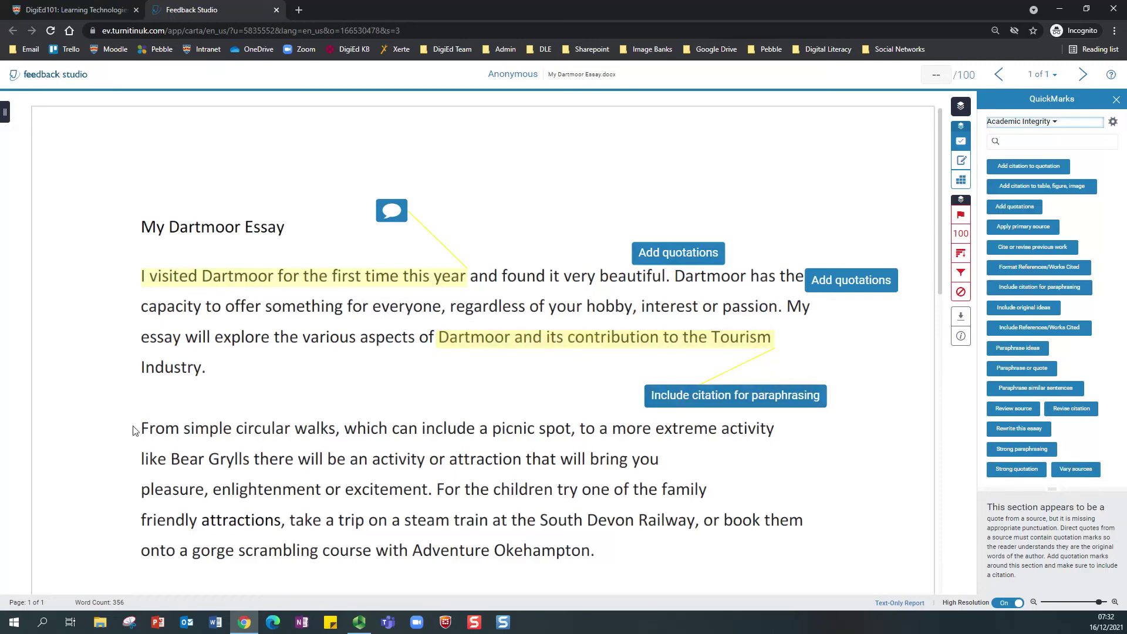
drag(139, 432, 335, 431)
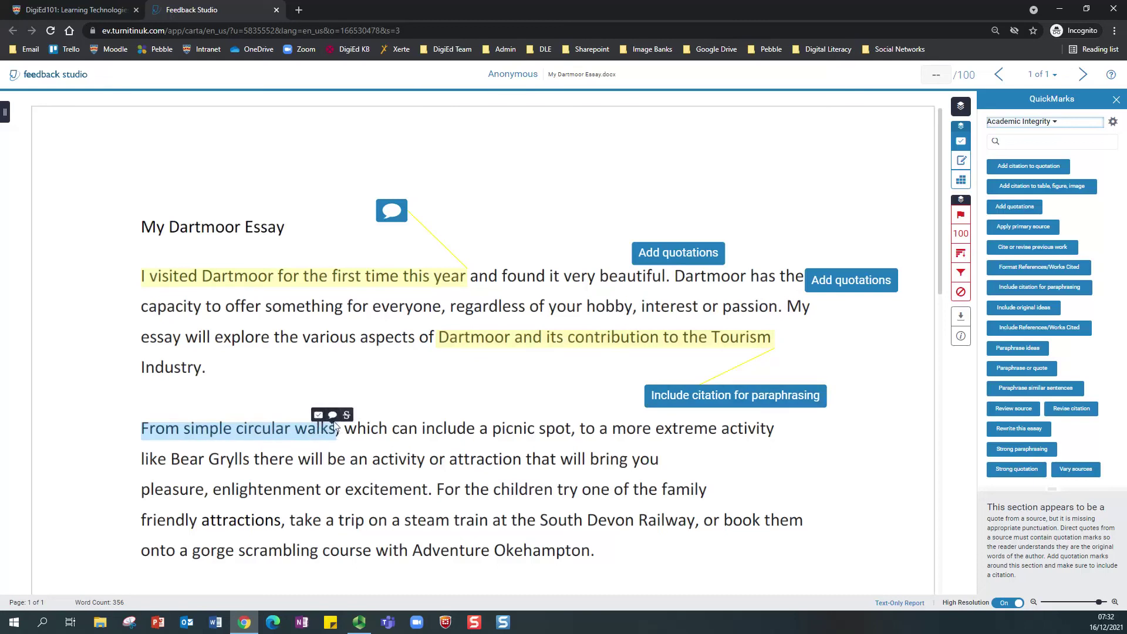
click(333, 416)
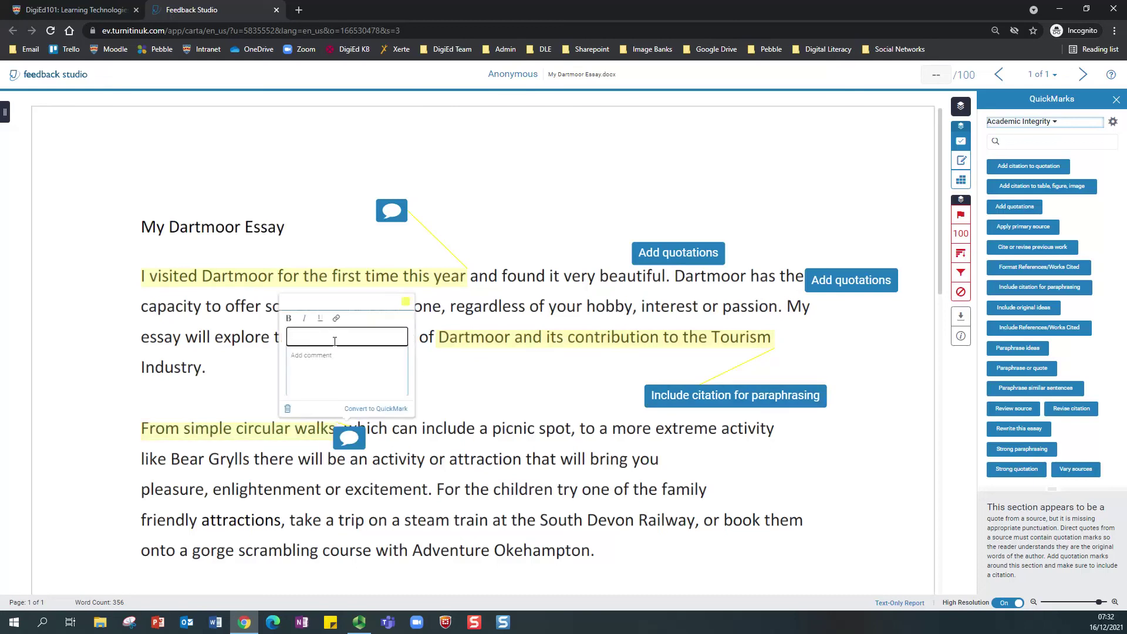
text(Needs clarification)
Convert the "Needs clarification" comment into a QuickMark titled "Clarification" in the marker's personal set and move its label above the line.
click(376, 409)
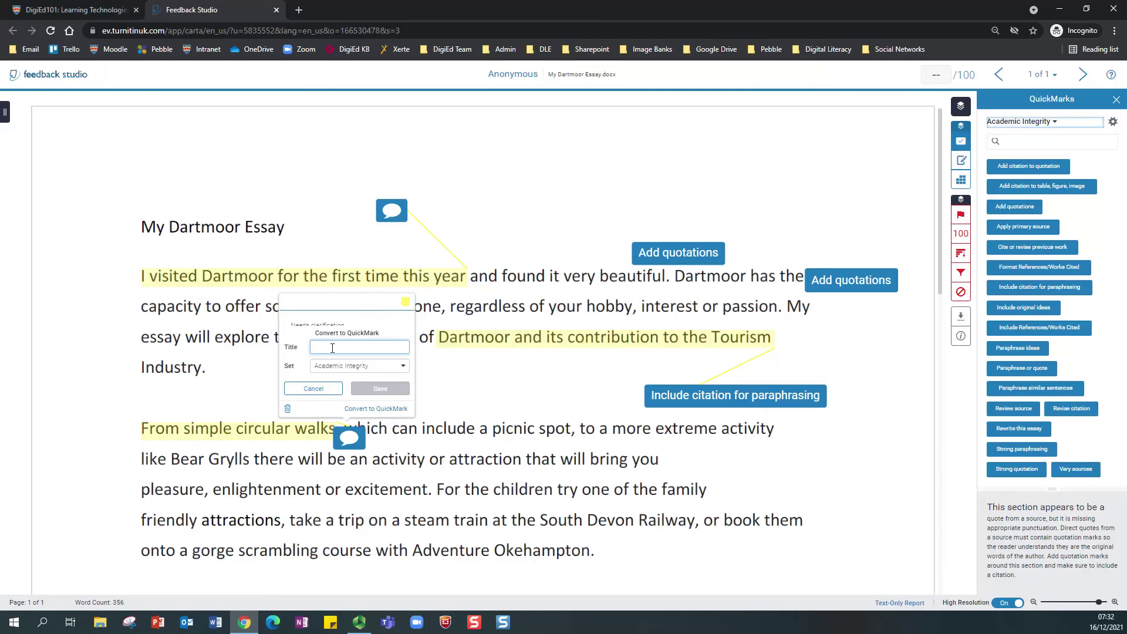
text(Clarification)
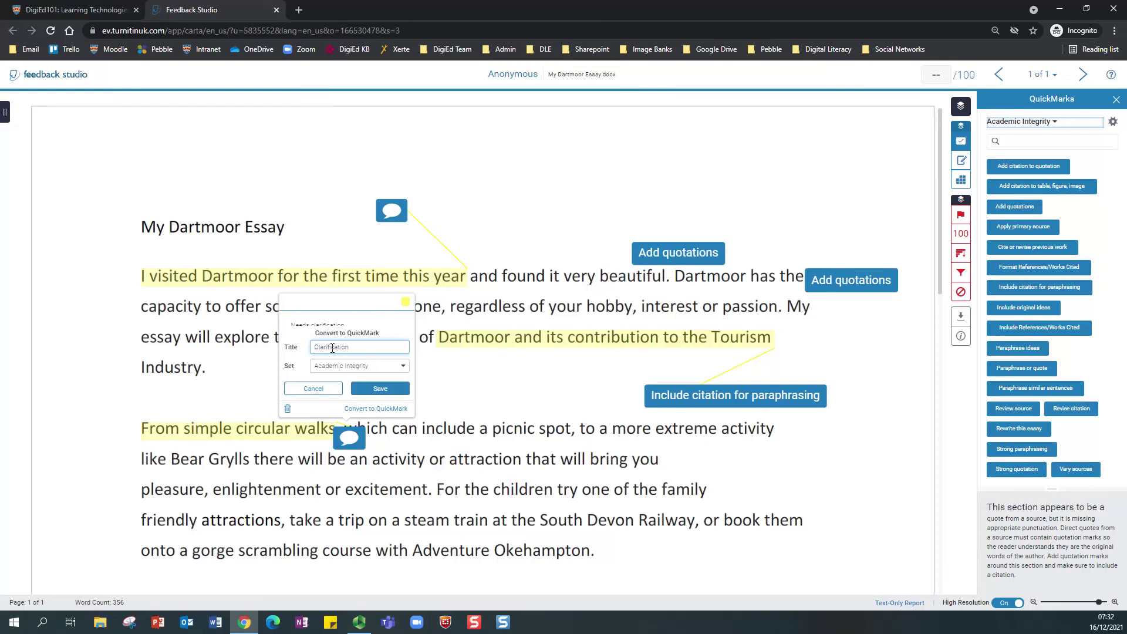
click(399, 368)
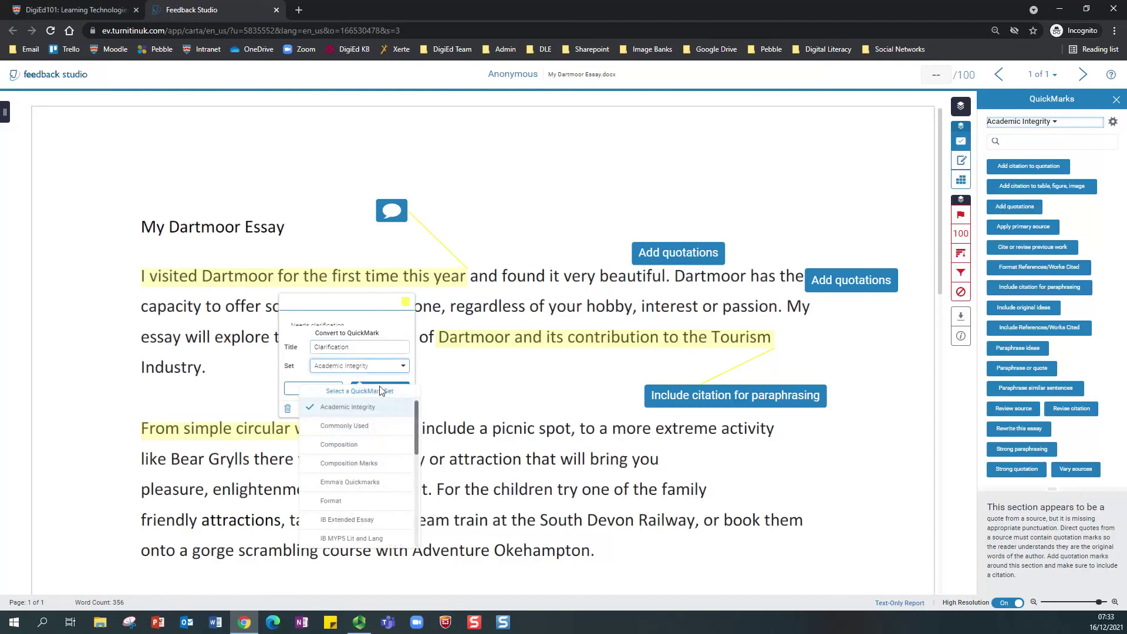
click(372, 485)
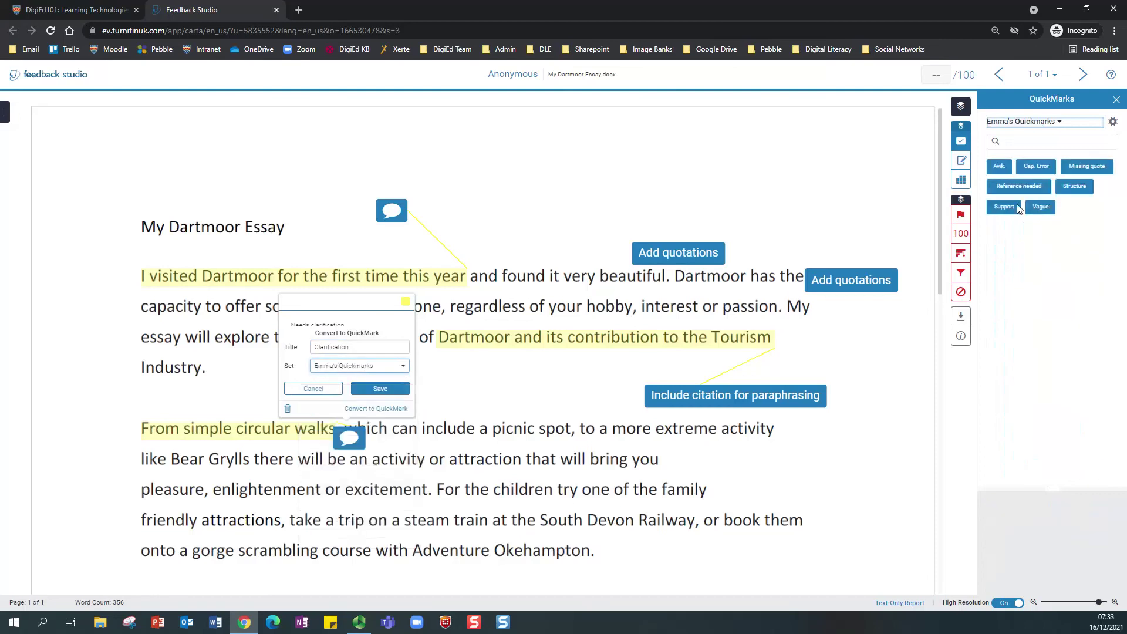
click(378, 391)
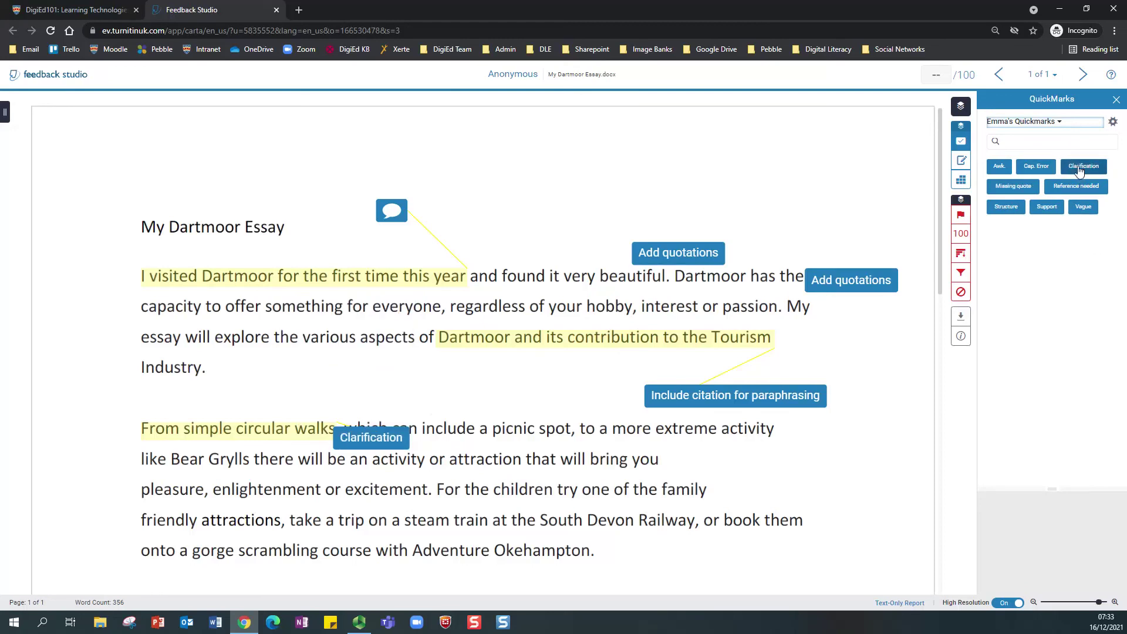
drag(382, 439, 358, 401)
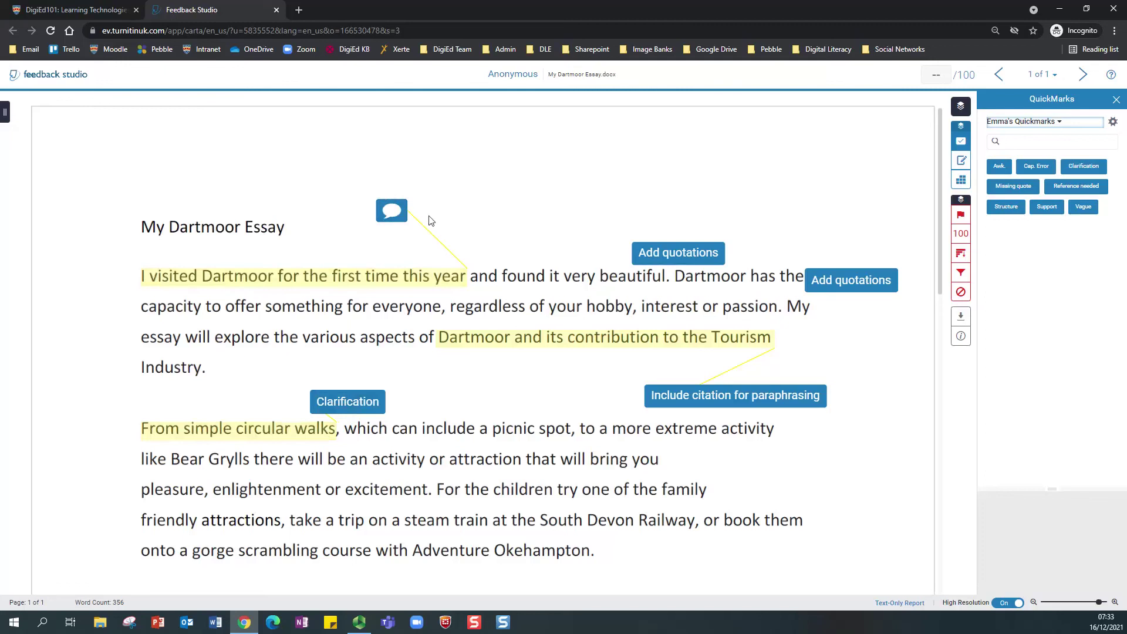
Attach the comment "My comments" to "For the children try" and move its bubble to the end of that line.
mouse_move(438, 492)
mouse_down()
mouse_move(587, 495)
mouse_move(574, 495)
mouse_up()
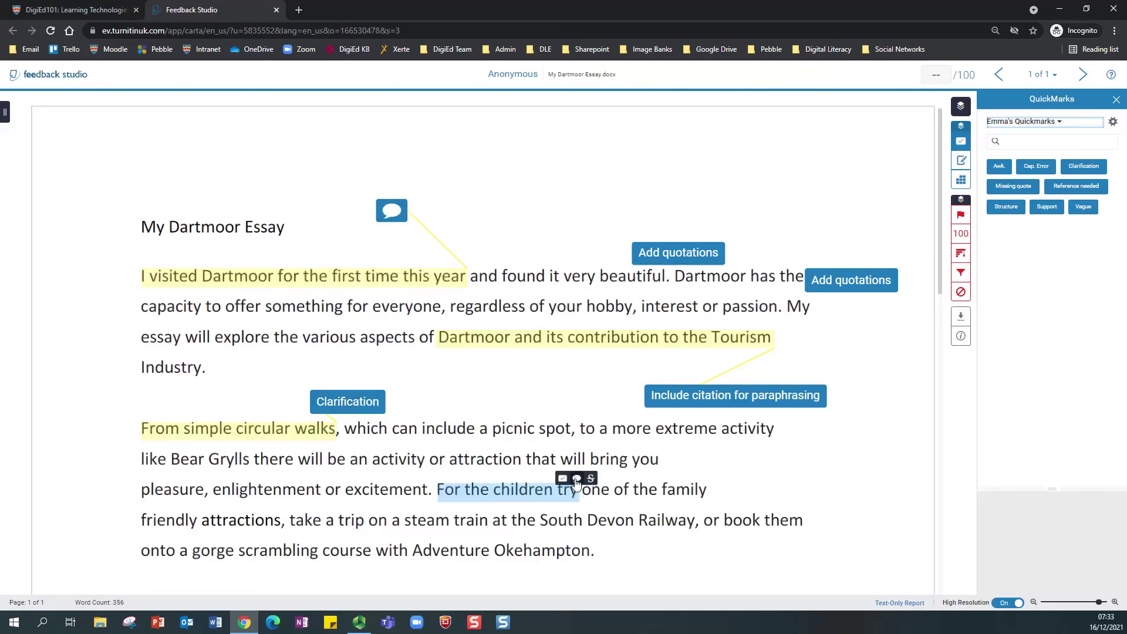
click(576, 479)
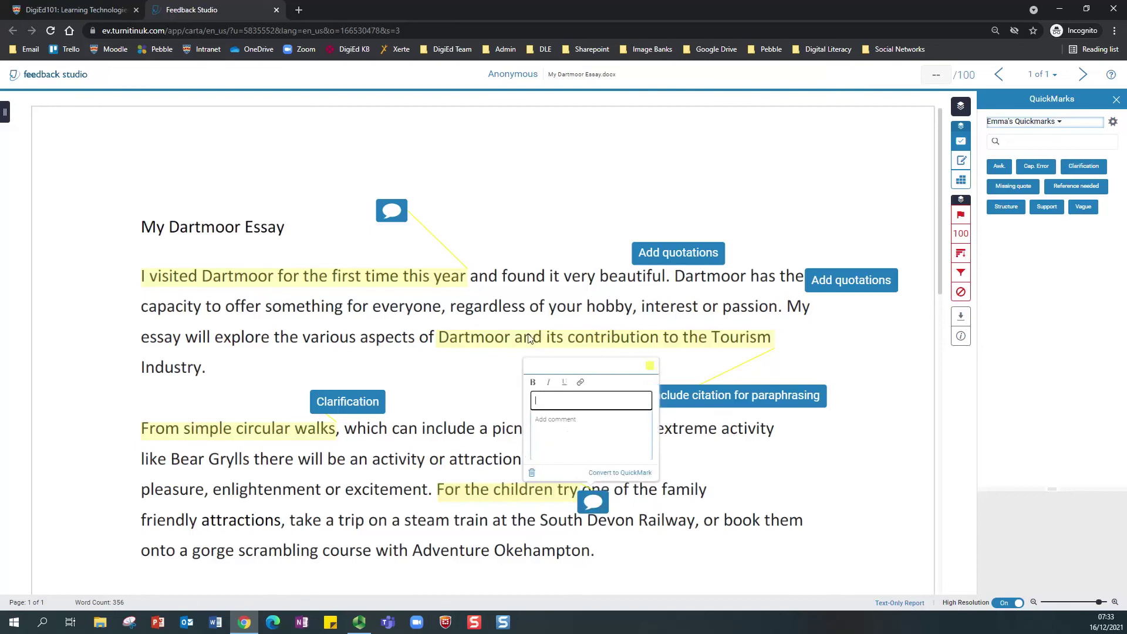
text(My comments)
click(793, 470)
drag(598, 507, 762, 479)
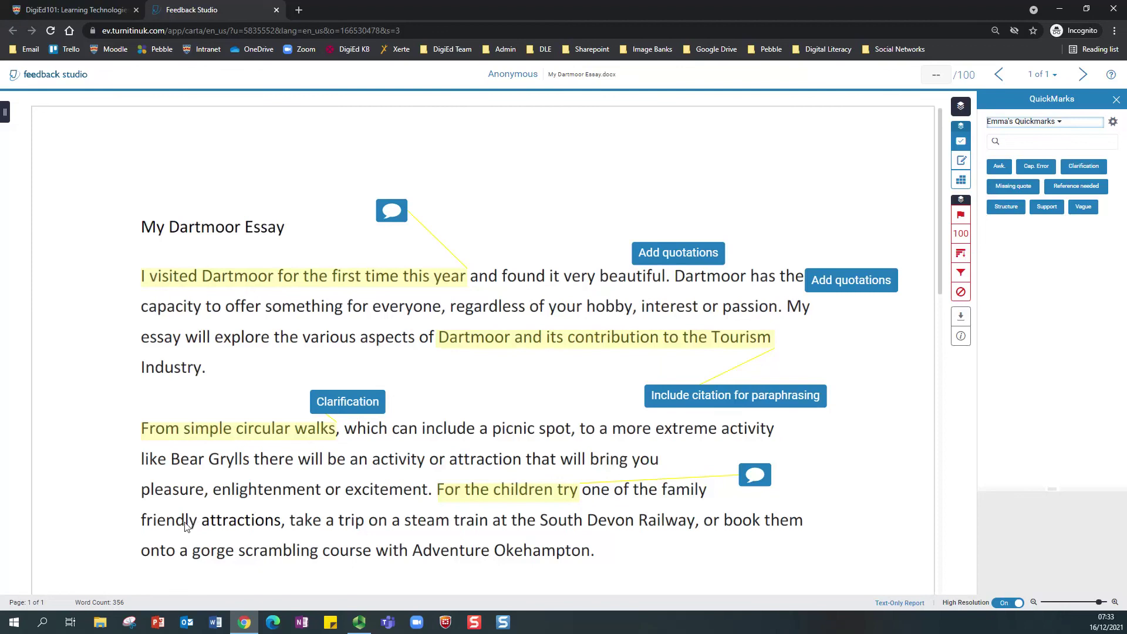
Strike through "friendly attractions" in the second paragraph.
drag(138, 523, 276, 521)
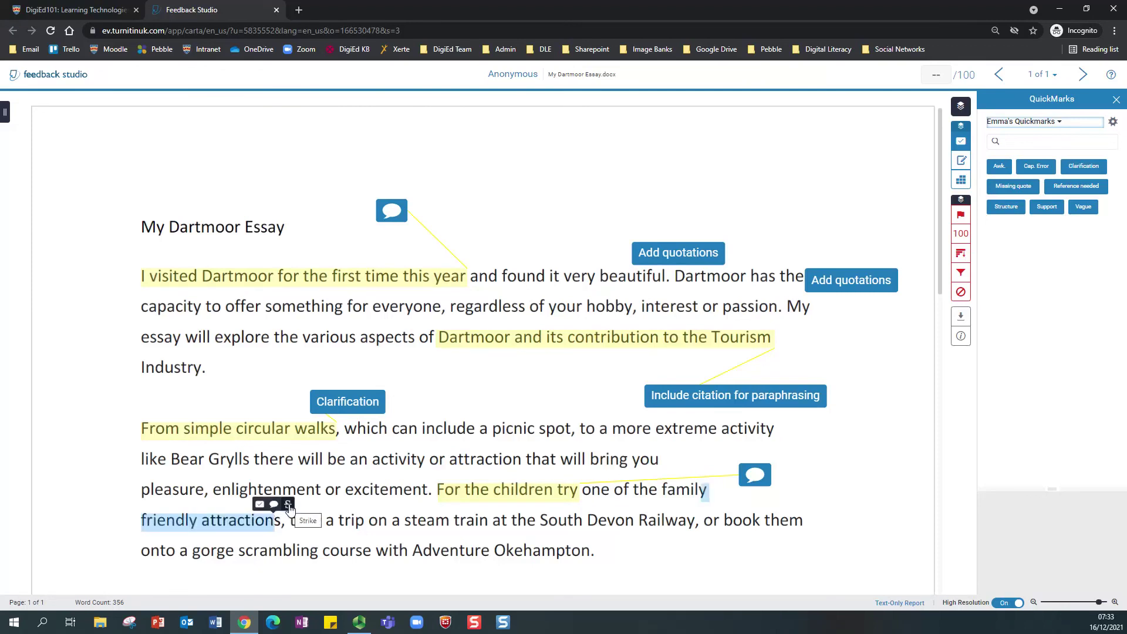
click(288, 505)
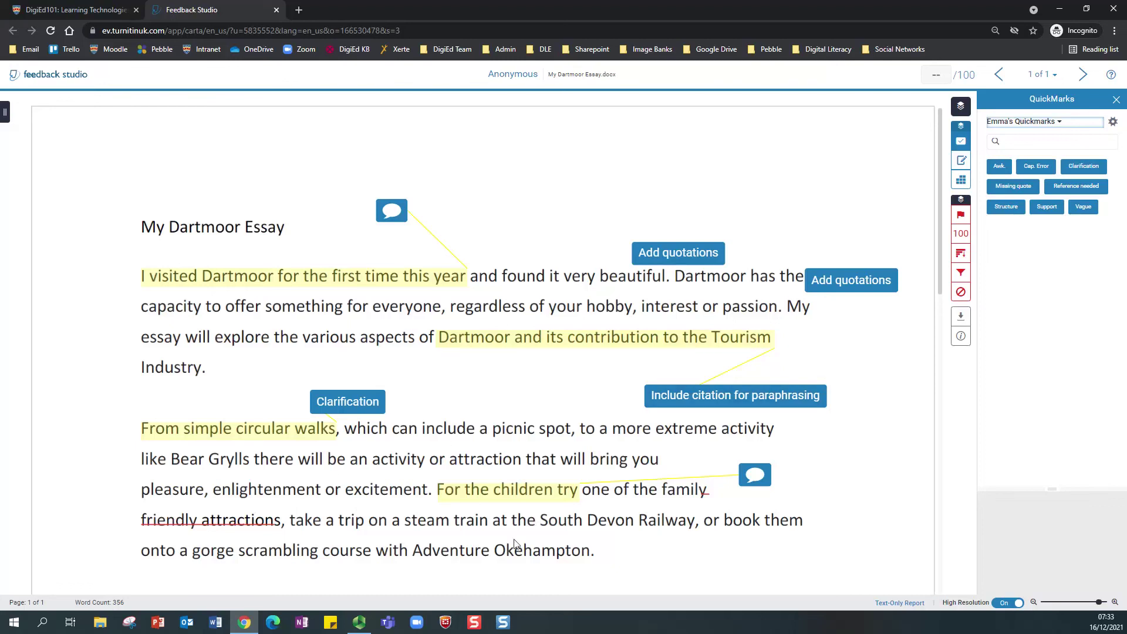
Add the inline text "My comments" to the page and place it between the first and second paragraphs.
click(667, 162)
click(682, 148)
text(comments)
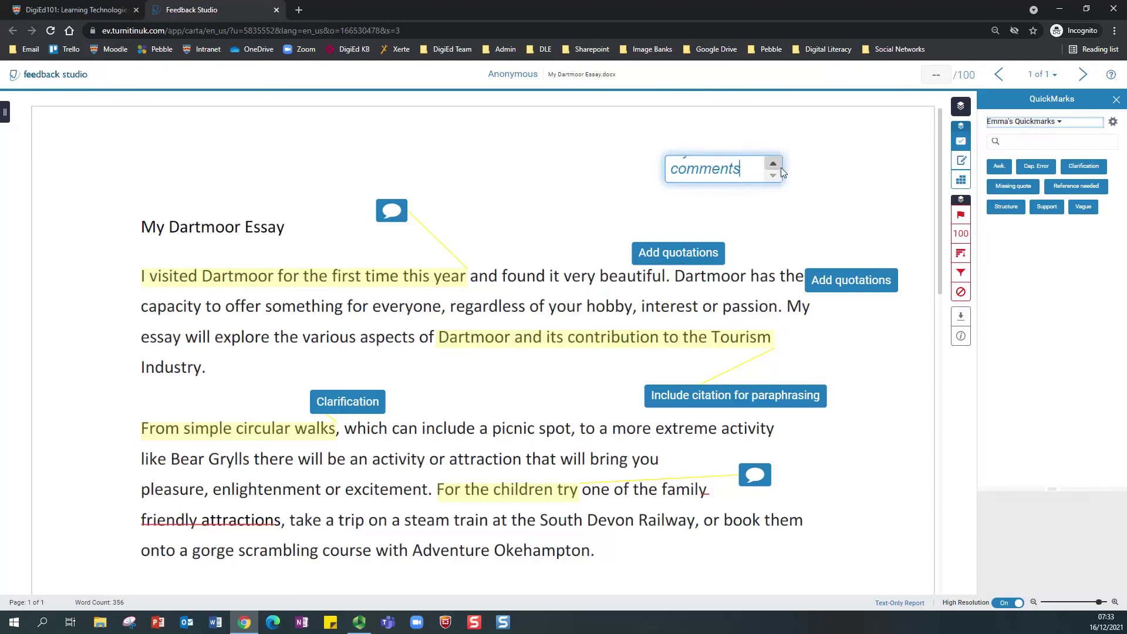
click(759, 204)
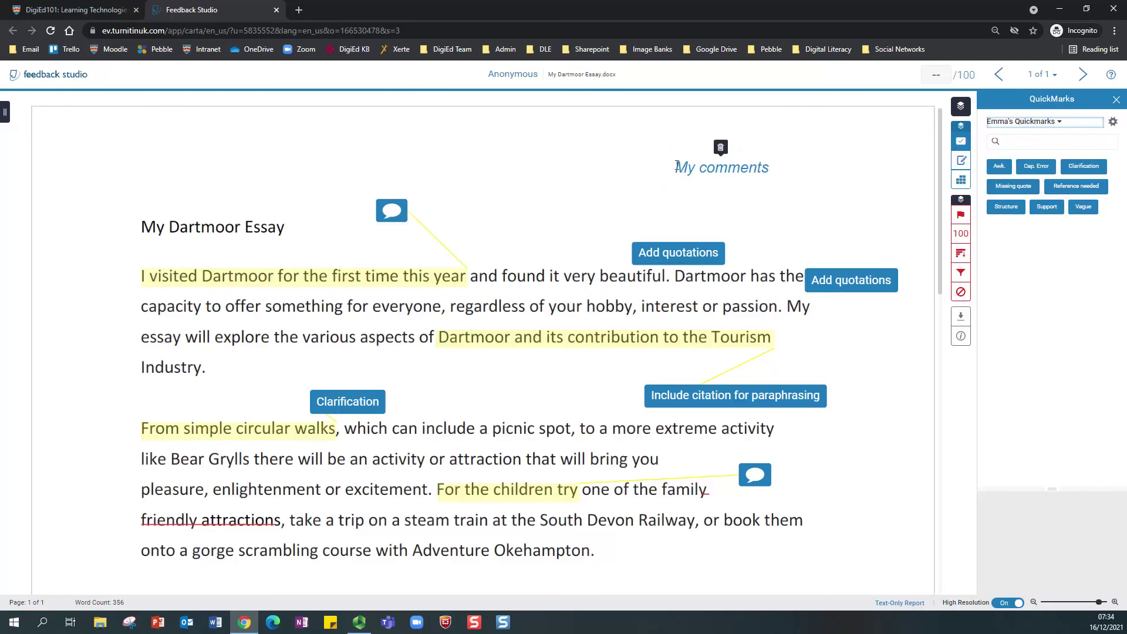
click(692, 169)
click(682, 188)
drag(680, 183, 148, 404)
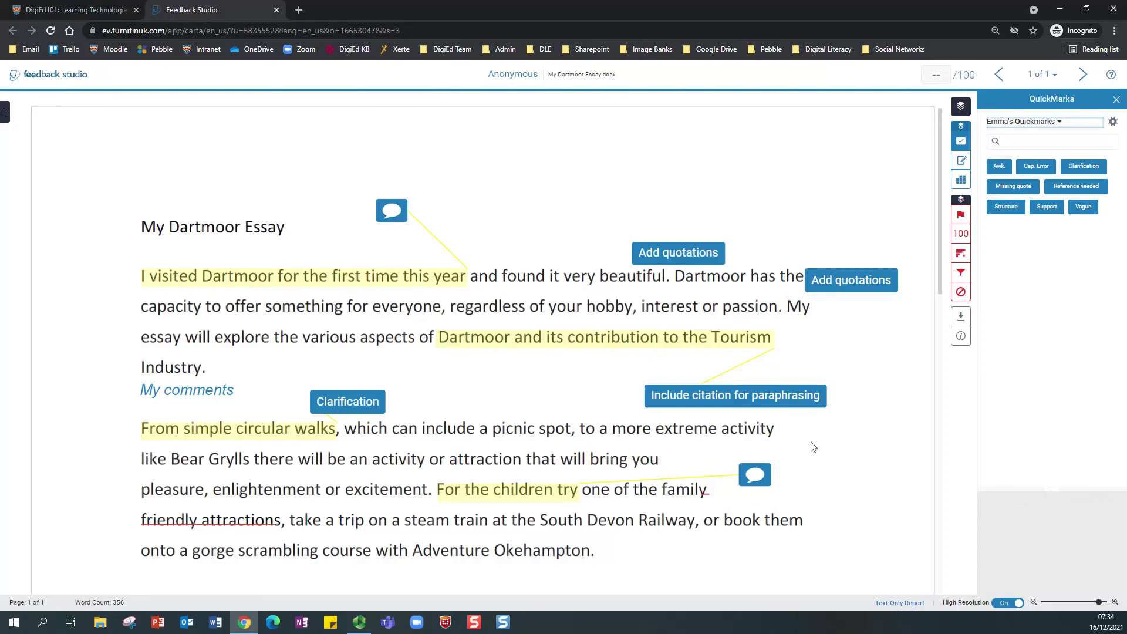
Write "Overall comments" as the text comment in the essay's feedback summary.
mouse_move(706, 487)
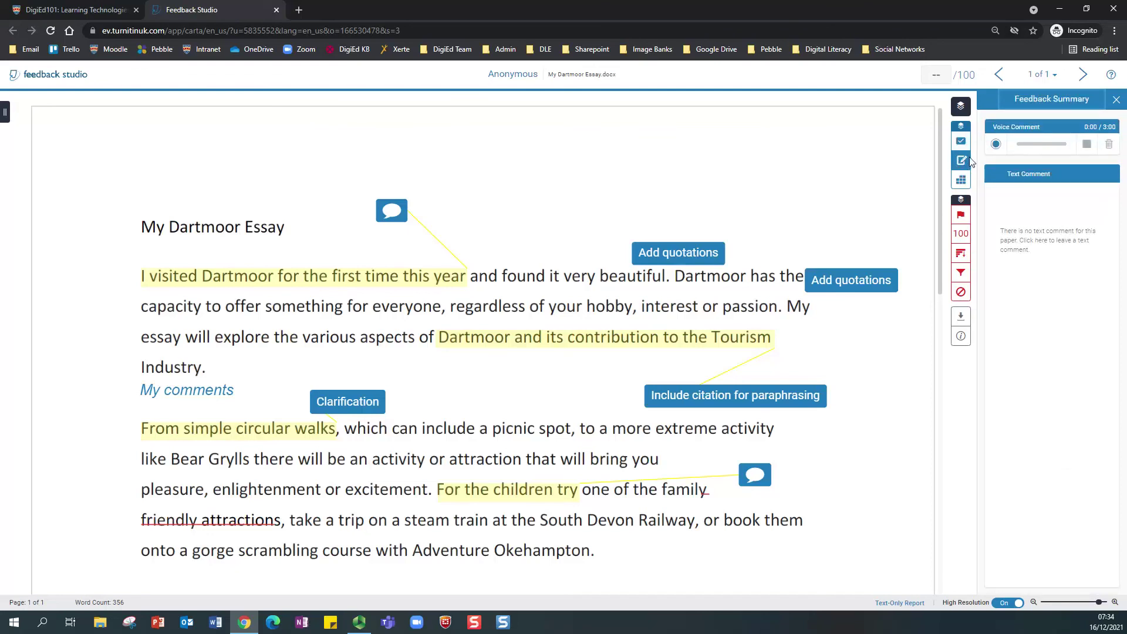
click(1009, 224)
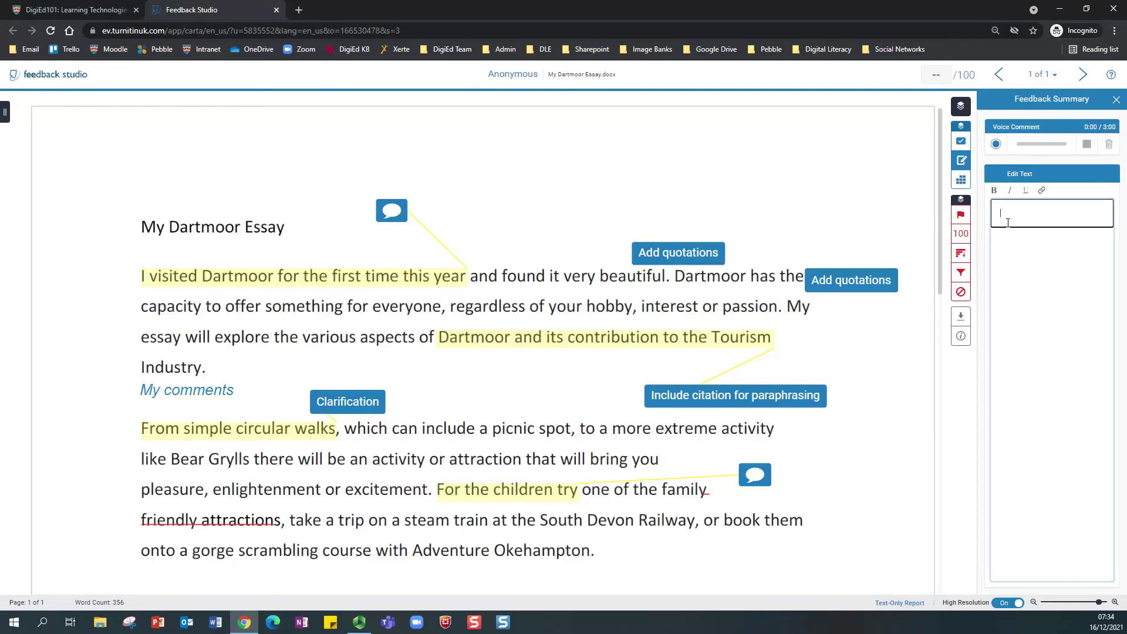
text(Overall comments)
key(Return)
text(of more)
click(826, 196)
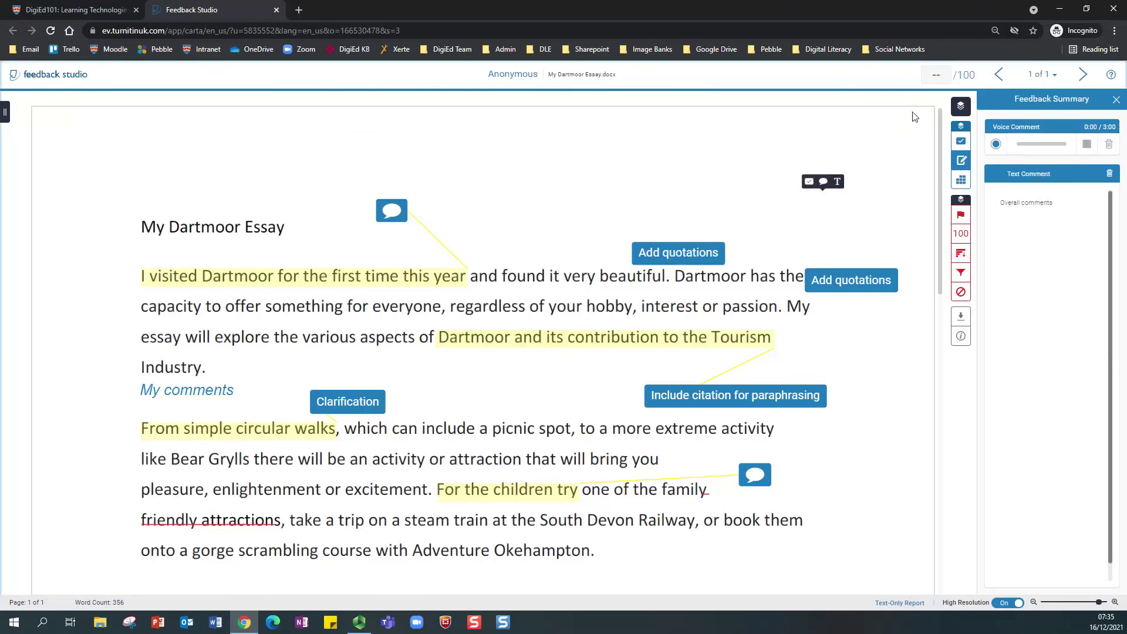
Give the essay a grade of 65 out of 100.
click(937, 76)
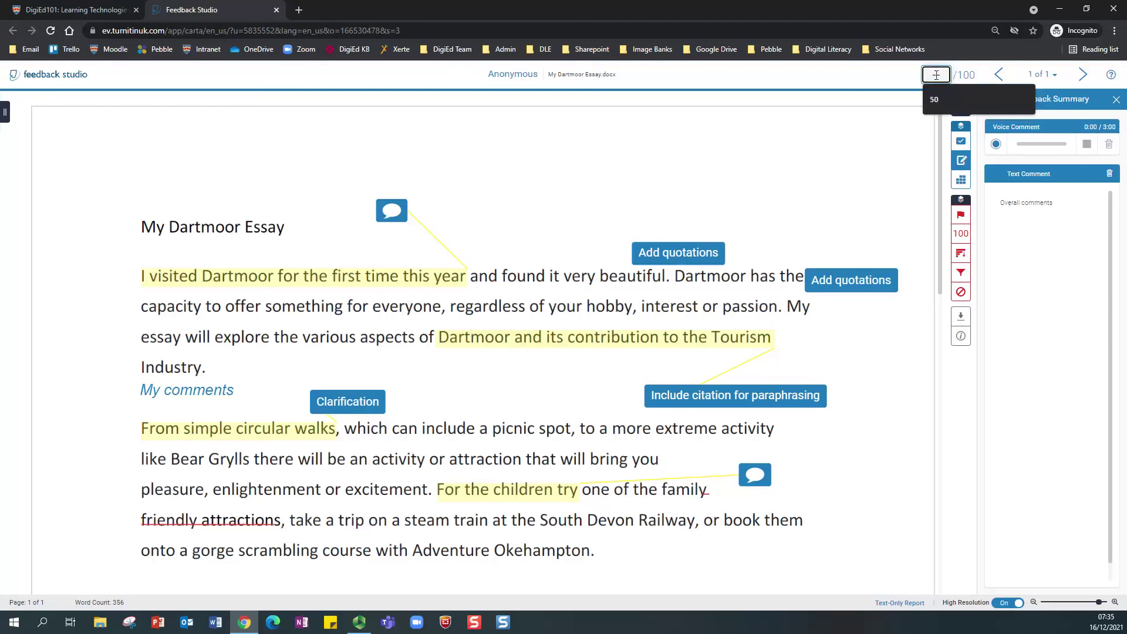
text(65)
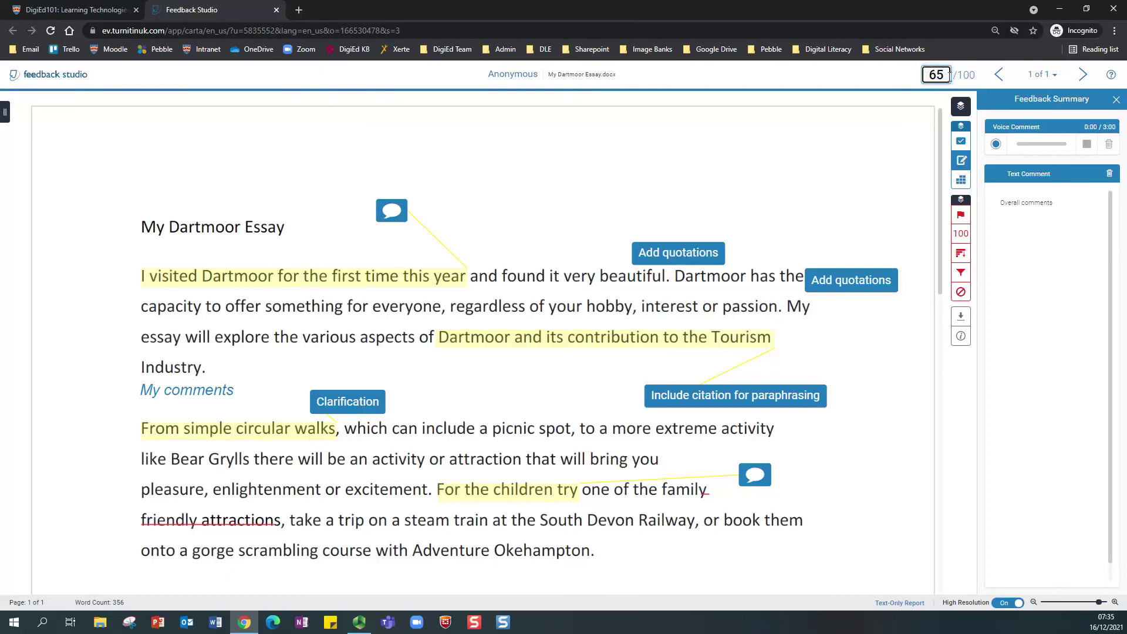
click(838, 152)
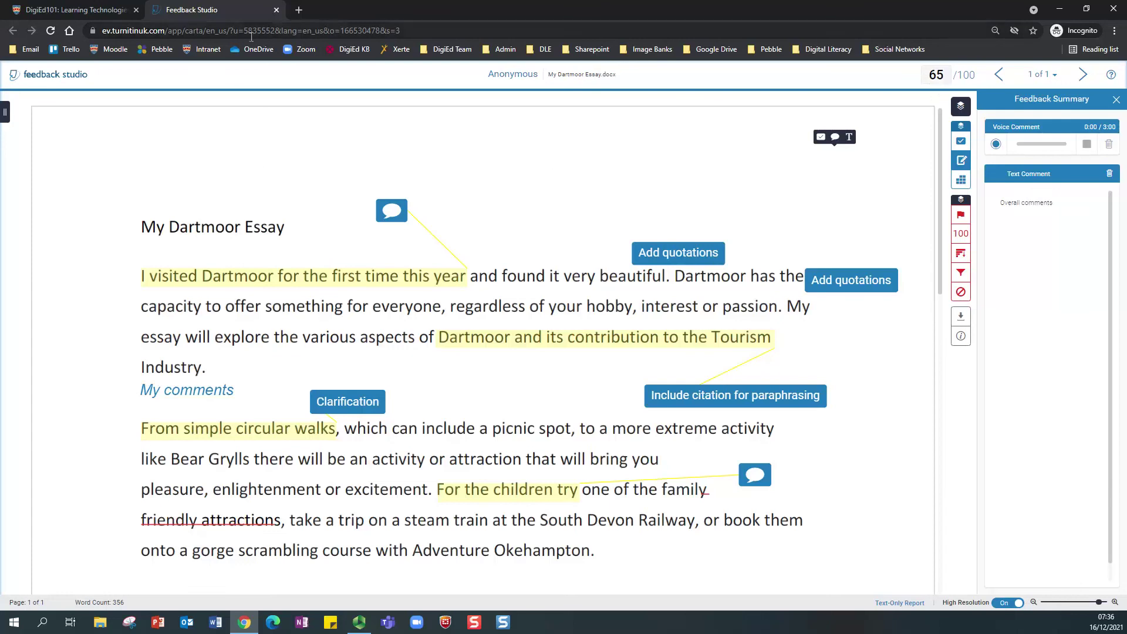
Close the marked essay, refresh the assignment's grading list and check the grade recorded for the Dartmoor submission.
click(276, 10)
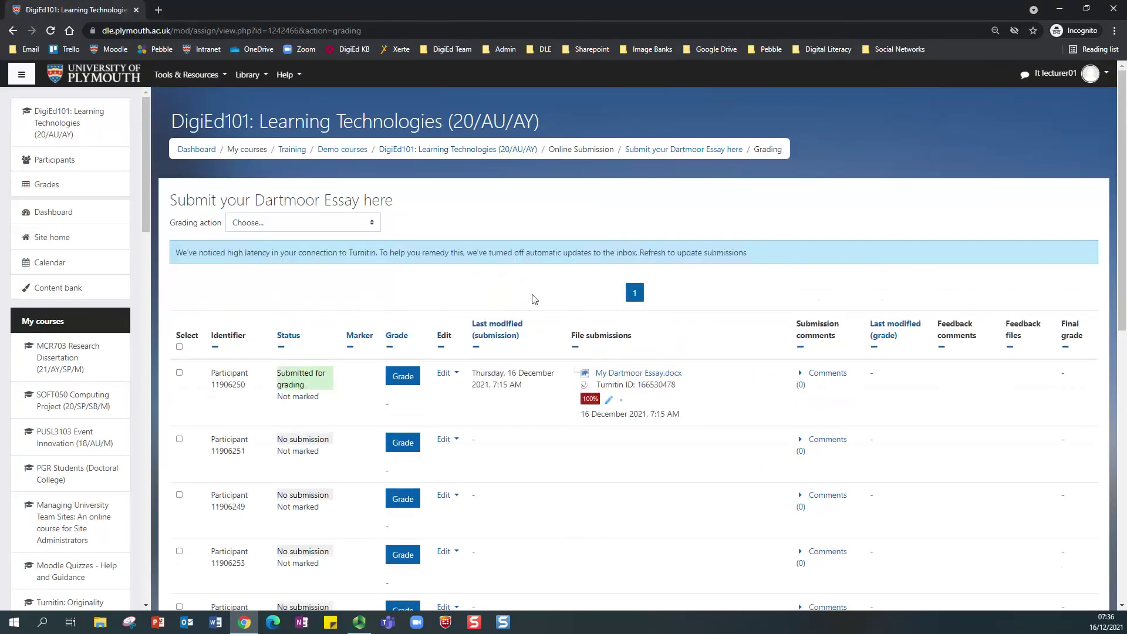
click(51, 32)
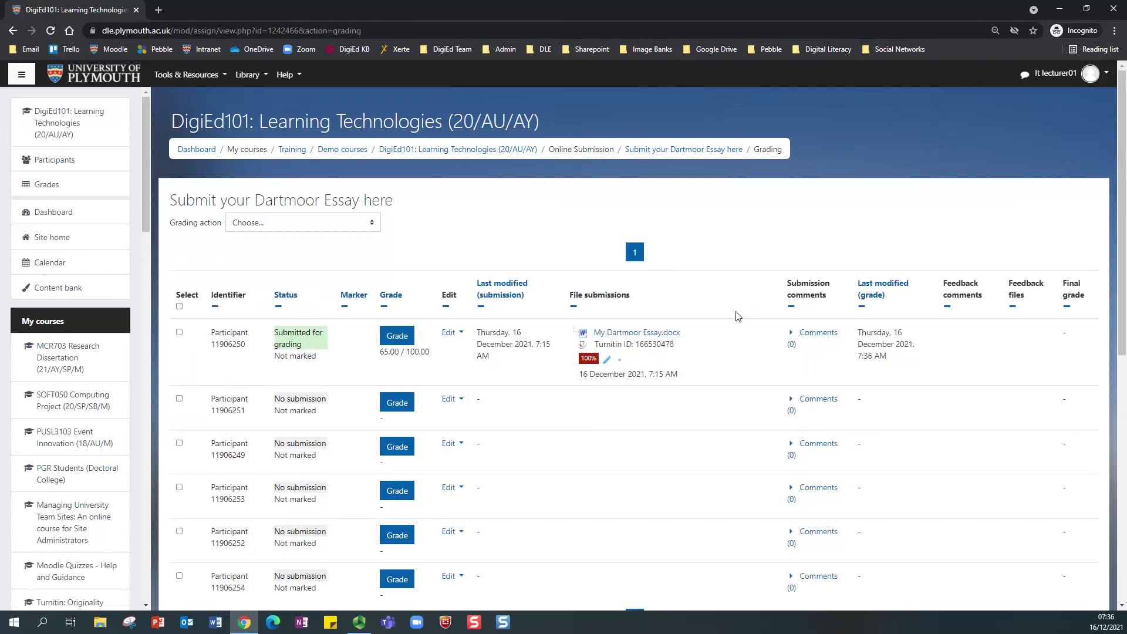
drag(379, 353, 404, 354)
click(428, 354)
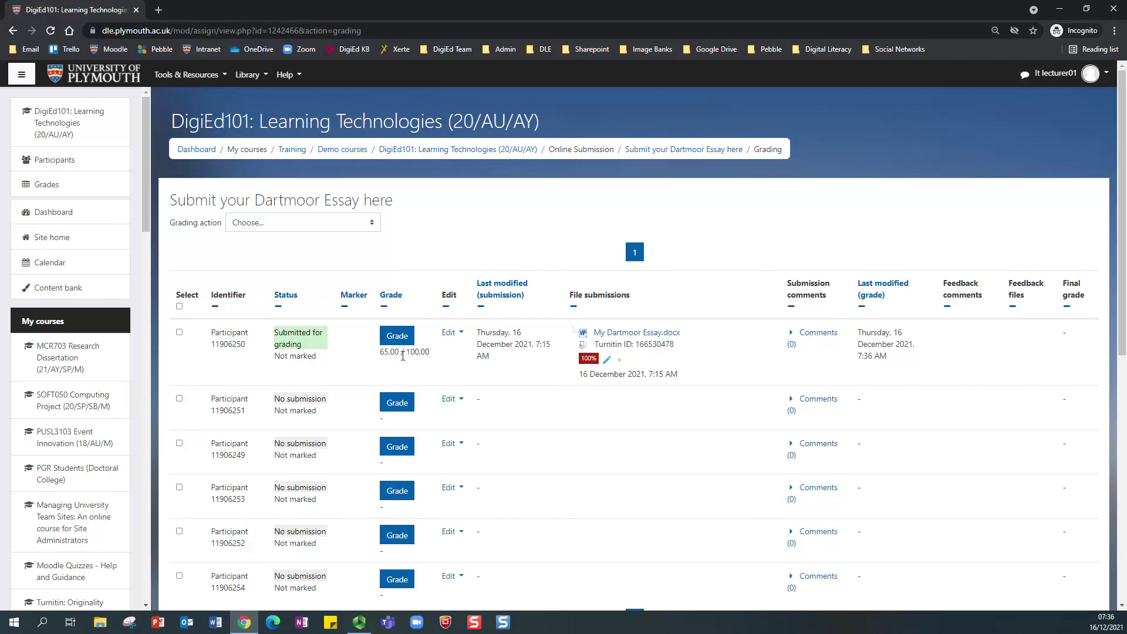